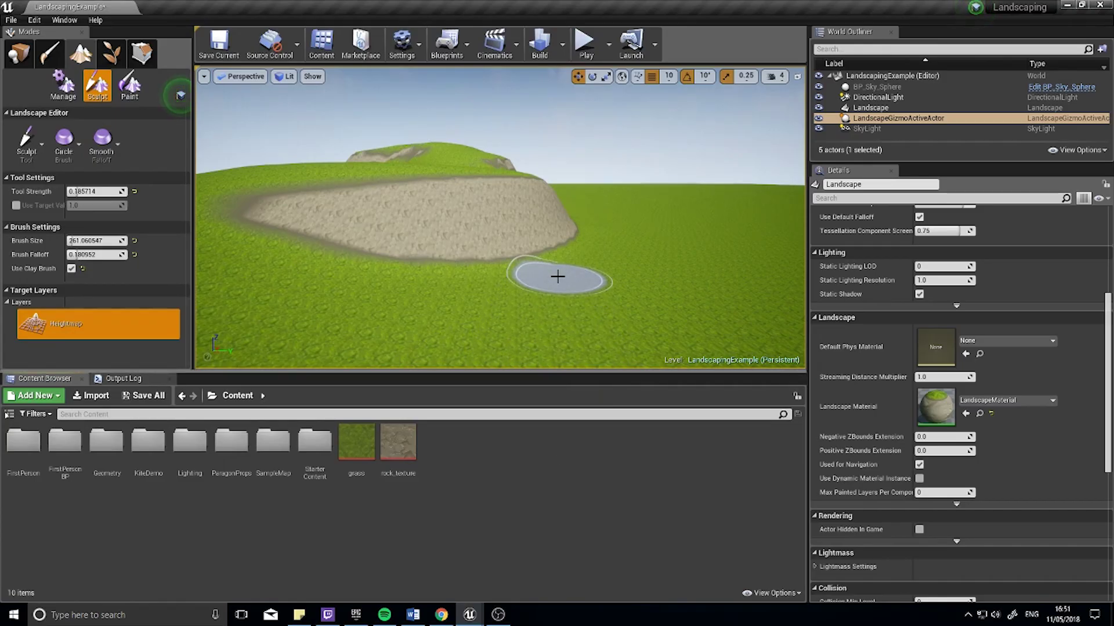
Sculpt a new raised ridge with steep sides on the flat ground beside the existing rocky hill.
right_click_drag(500, 218, 456, 206)
mouse_move(563, 262)
right_mouse_down()
mouse_move(627, 264)
mouse_move(536, 265)
mouse_move(641, 269)
mouse_move(597, 252)
mouse_move(596, 276)
right_mouse_up()
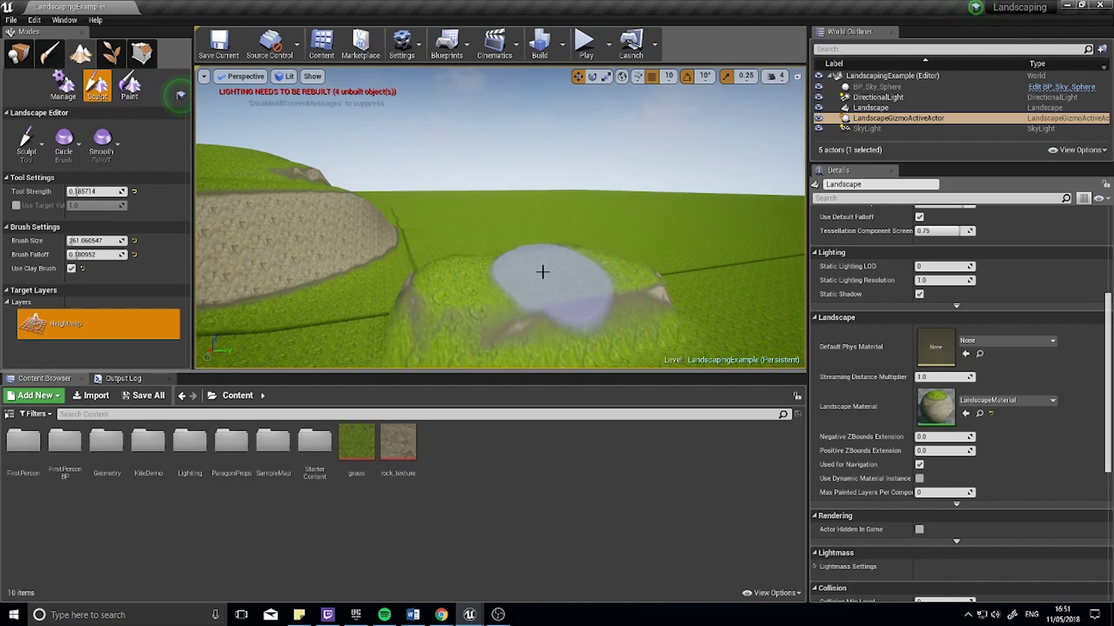
right_click_drag(591, 262, 592, 290)
left_click_drag(505, 268, 541, 269)
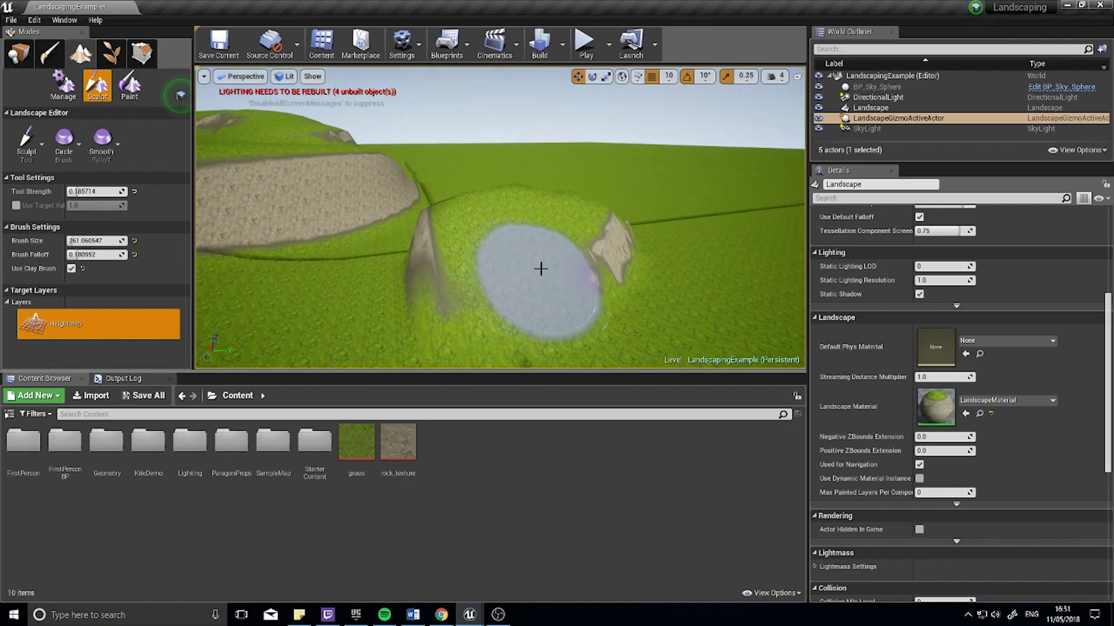
right_click_drag(485, 261, 472, 232)
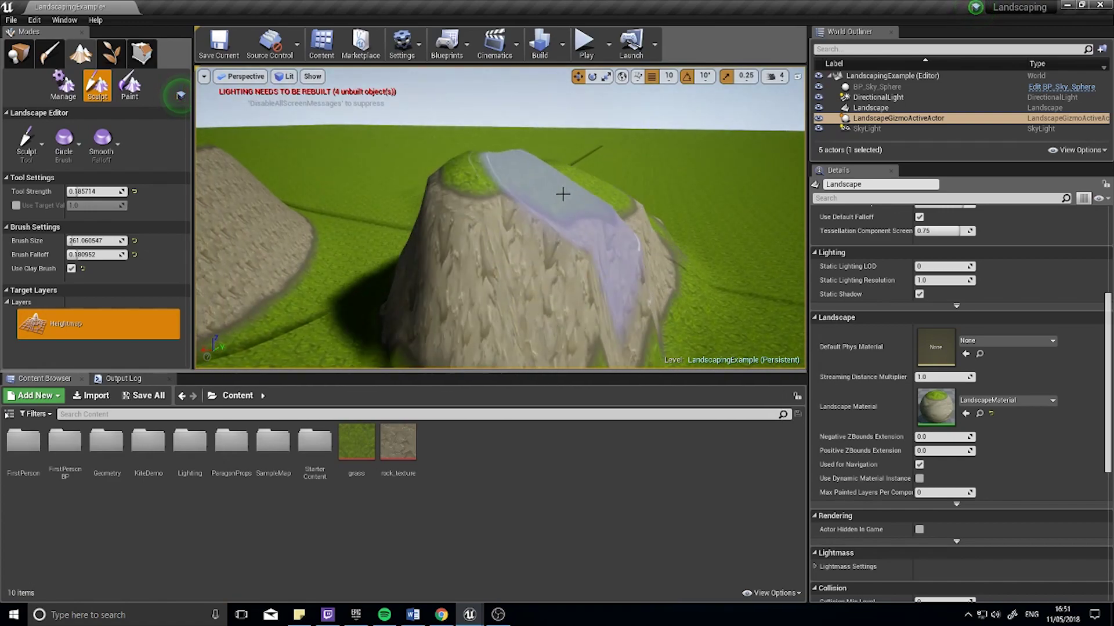
right_click_drag(562, 194, 472, 161)
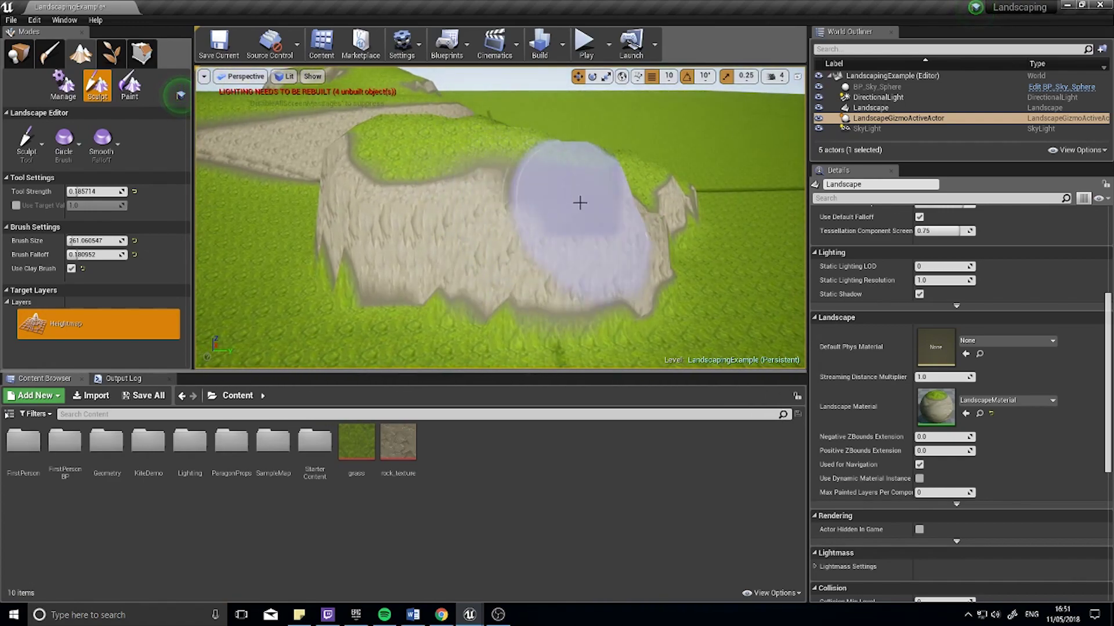
mouse_move(580, 202)
left_mouse_down()
mouse_move(677, 220)
mouse_move(621, 237)
mouse_move(563, 235)
left_mouse_up()
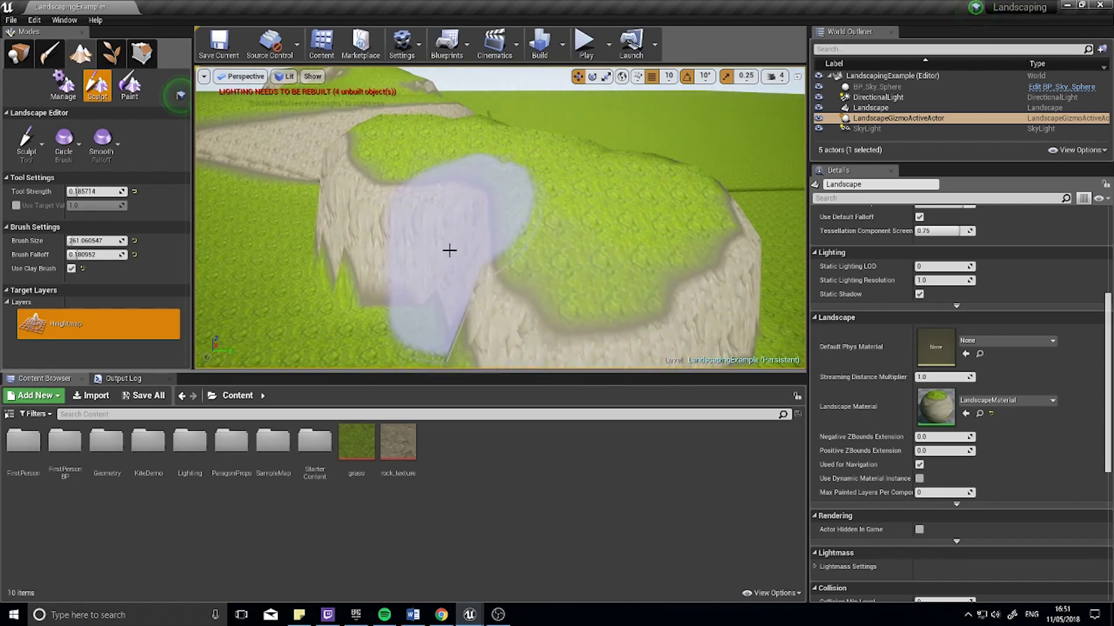
left_click_drag(449, 251, 390, 164)
right_click_drag(391, 164, 443, 191)
left_click_drag(443, 191, 484, 196)
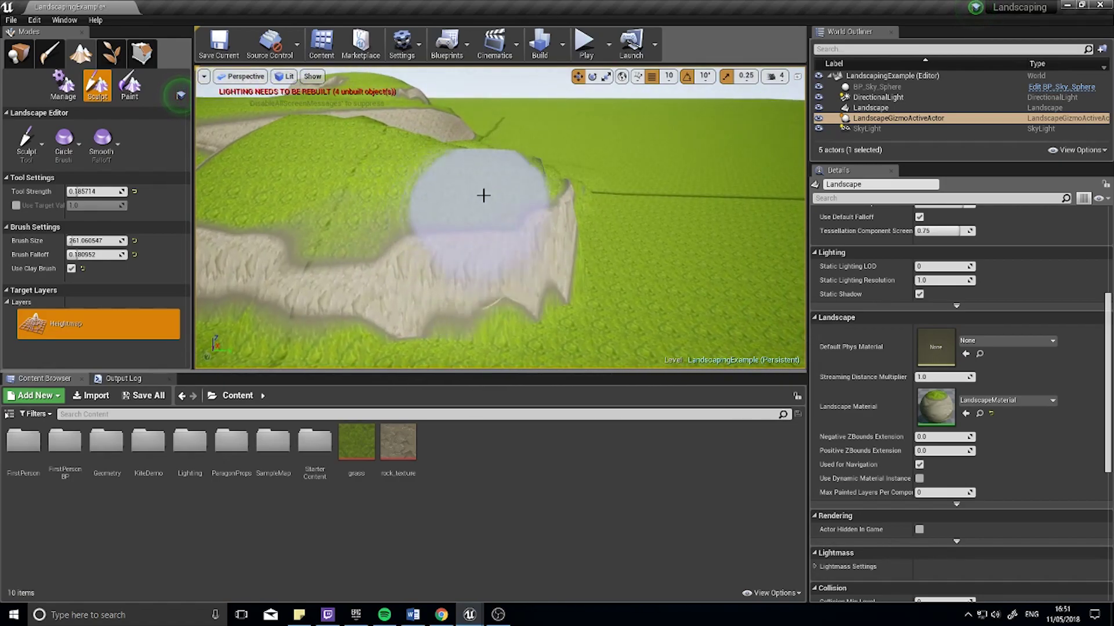
mouse_move(483, 196)
right_mouse_down()
mouse_move(456, 183)
mouse_move(541, 184)
right_mouse_up()
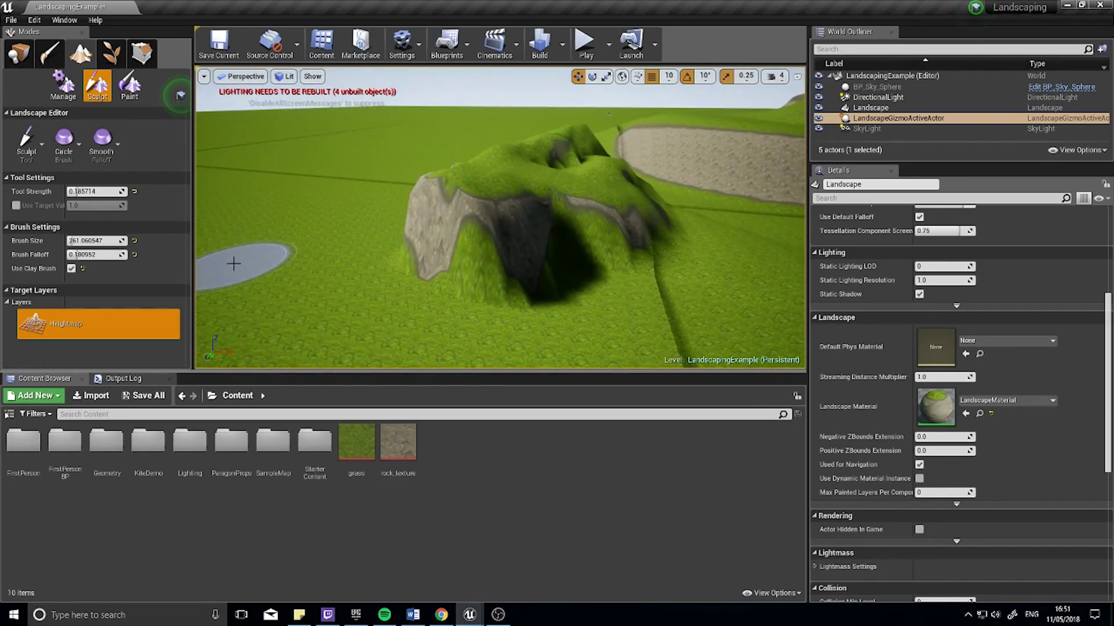
mouse_move(528, 272)
right_mouse_down()
mouse_move(557, 270)
mouse_move(460, 267)
right_mouse_up()
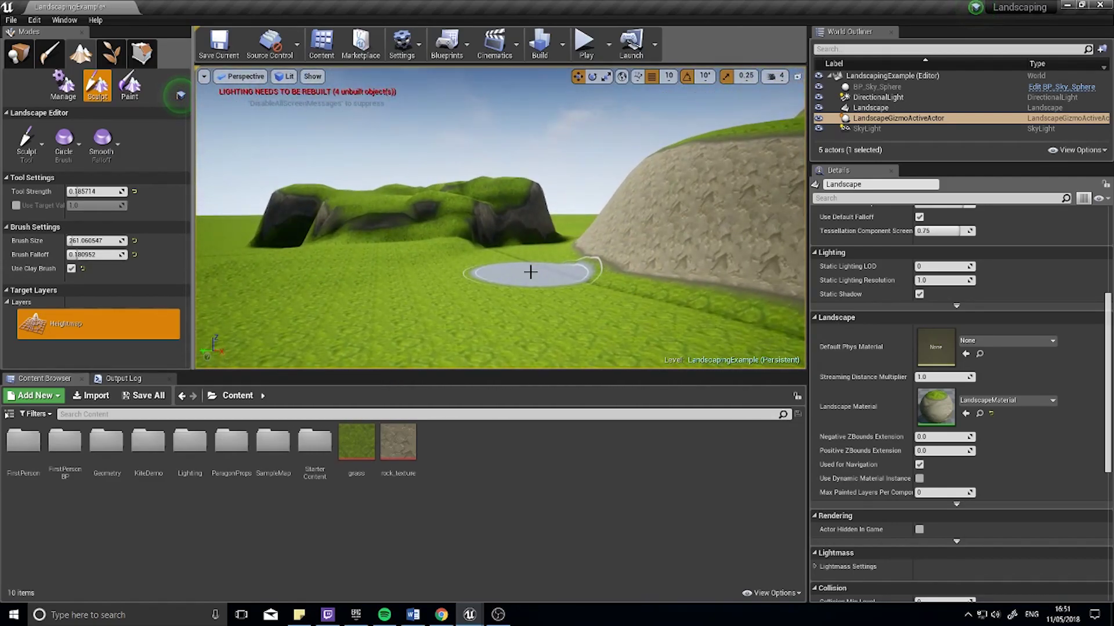
right_click_drag(452, 278, 511, 255)
right_click_drag(406, 279, 406, 279)
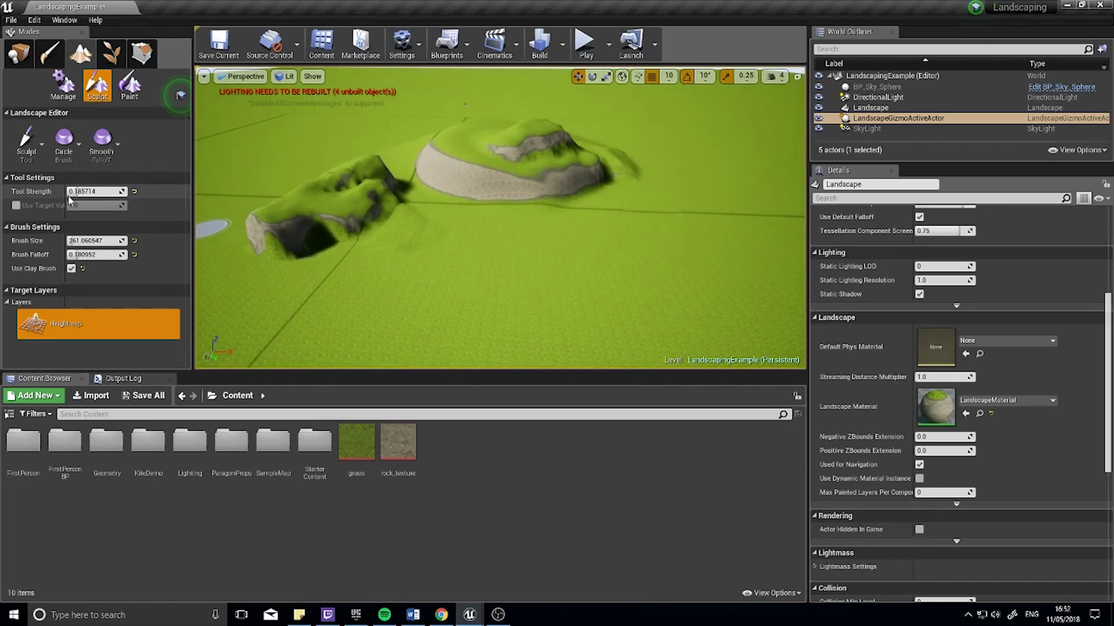
left_click(33, 158)
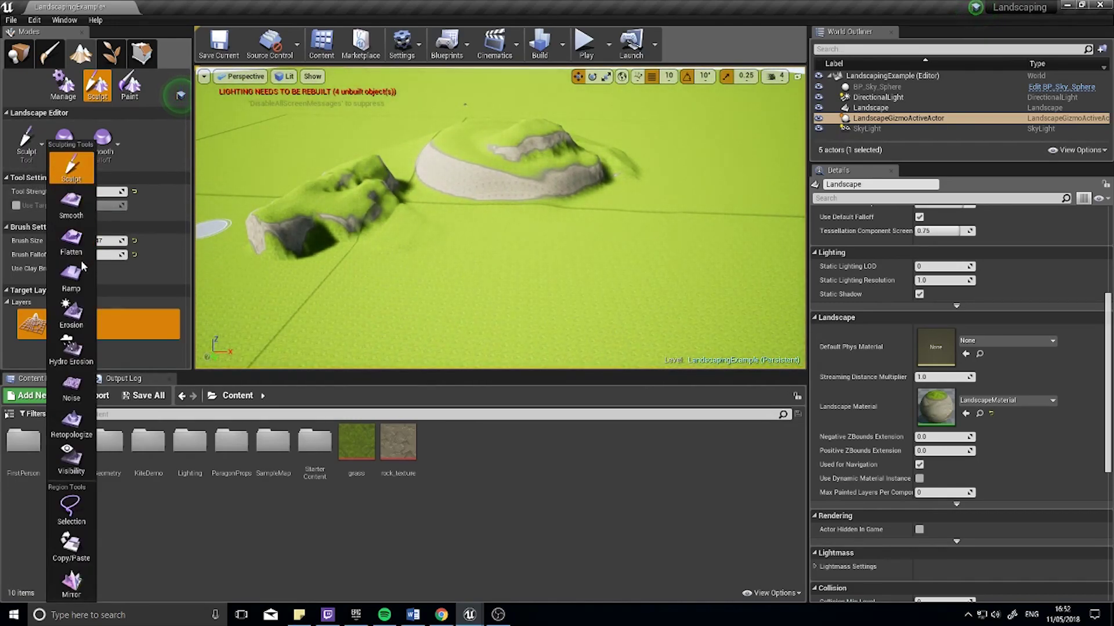
Clear the landscape's assigned LandscapeMaterial so that its material is set to None.
left_click(1041, 448)
left_click(992, 415)
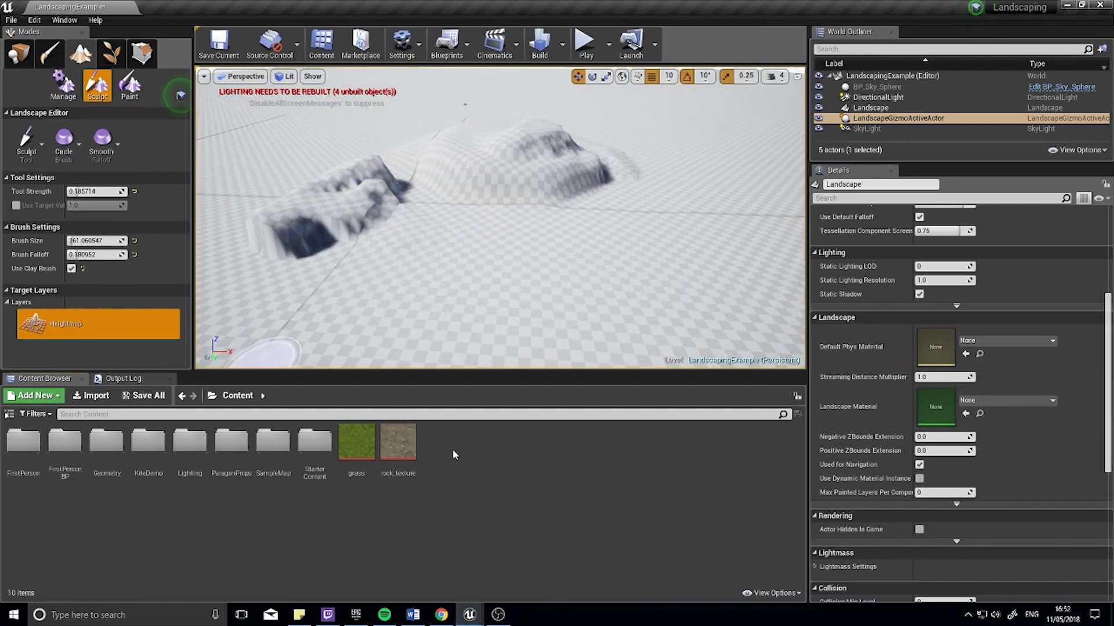
Create a new material named Landscape_Mat in the Content folder and open it for editing.
left_click(22, 395)
left_click(64, 184)
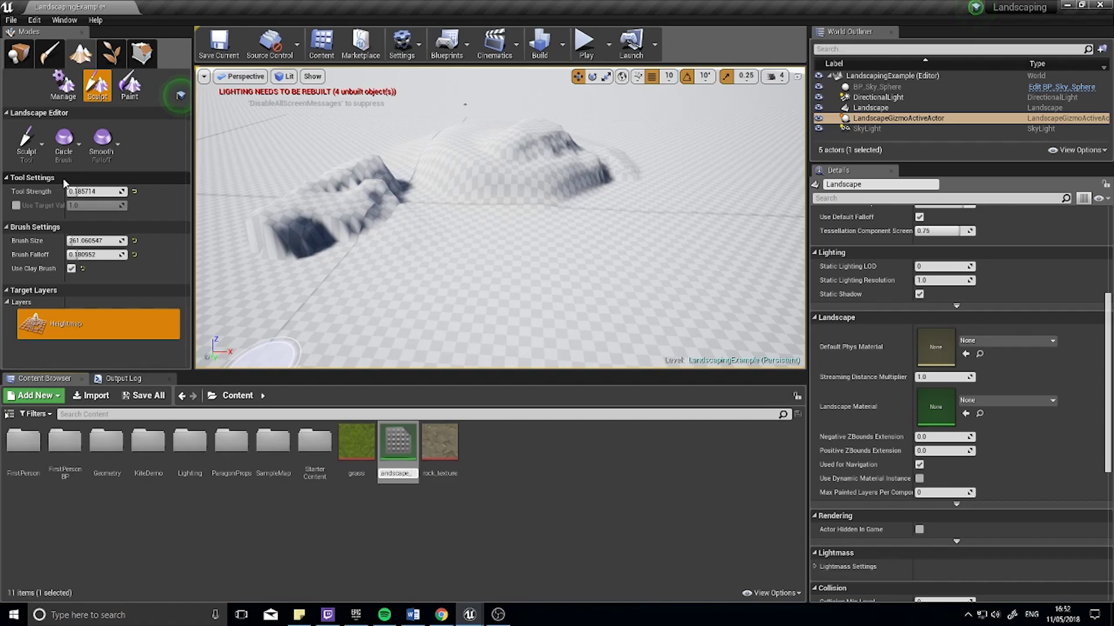
type("Landscape_Mat")
key("Return")
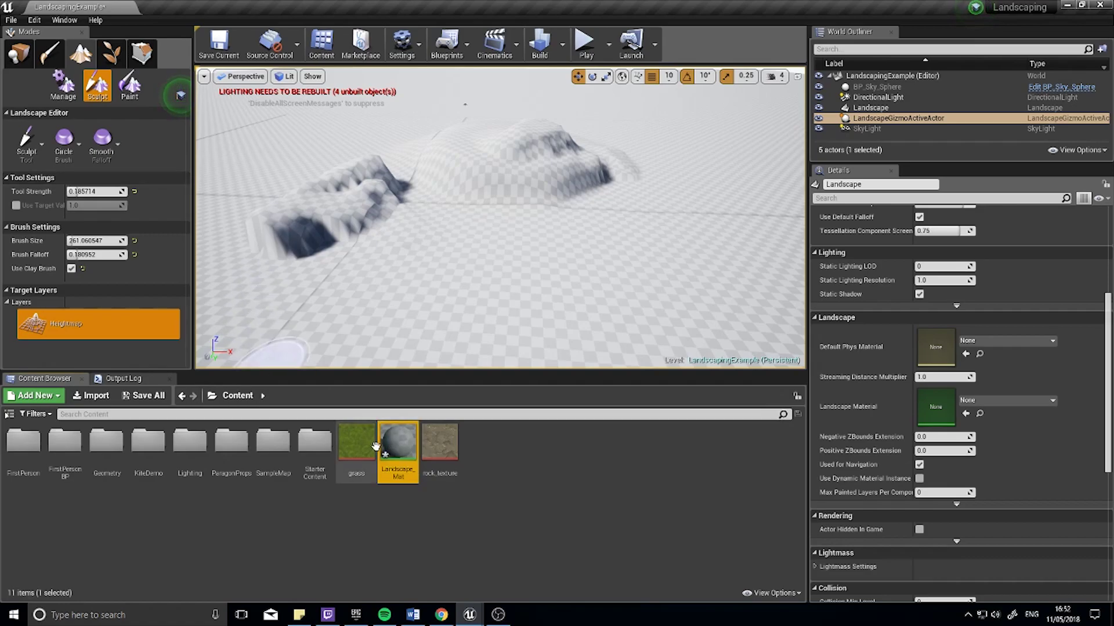
double_click(402, 442)
right_click_drag(388, 184, 590, 219)
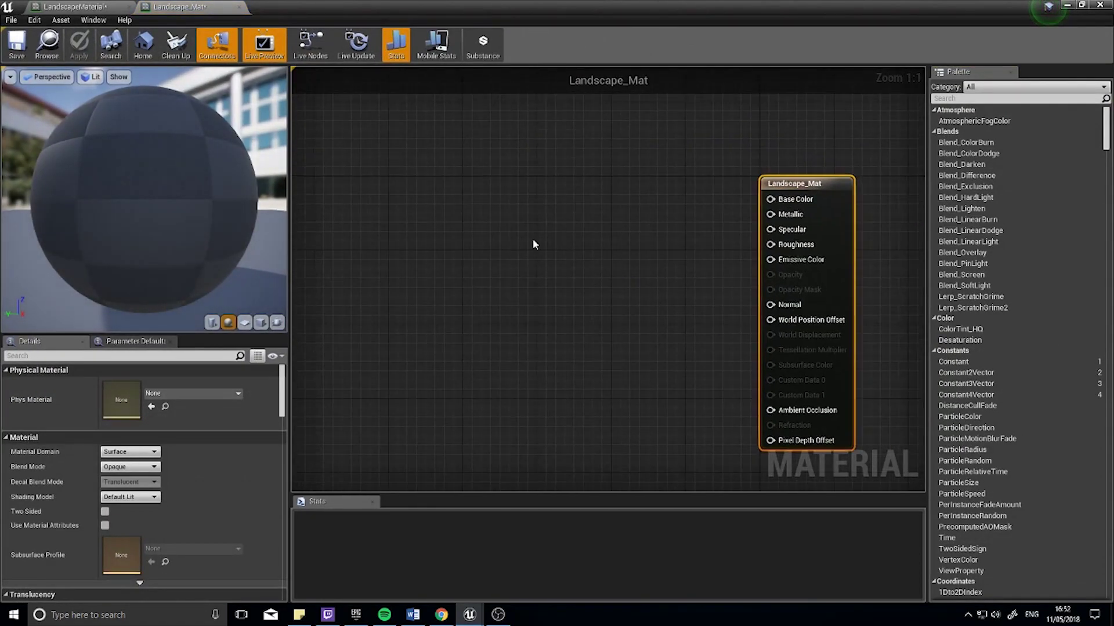
Place two Texture Sample nodes, one below the other, in the empty graph area beside the material node.
right_click(497, 178)
type("texc")
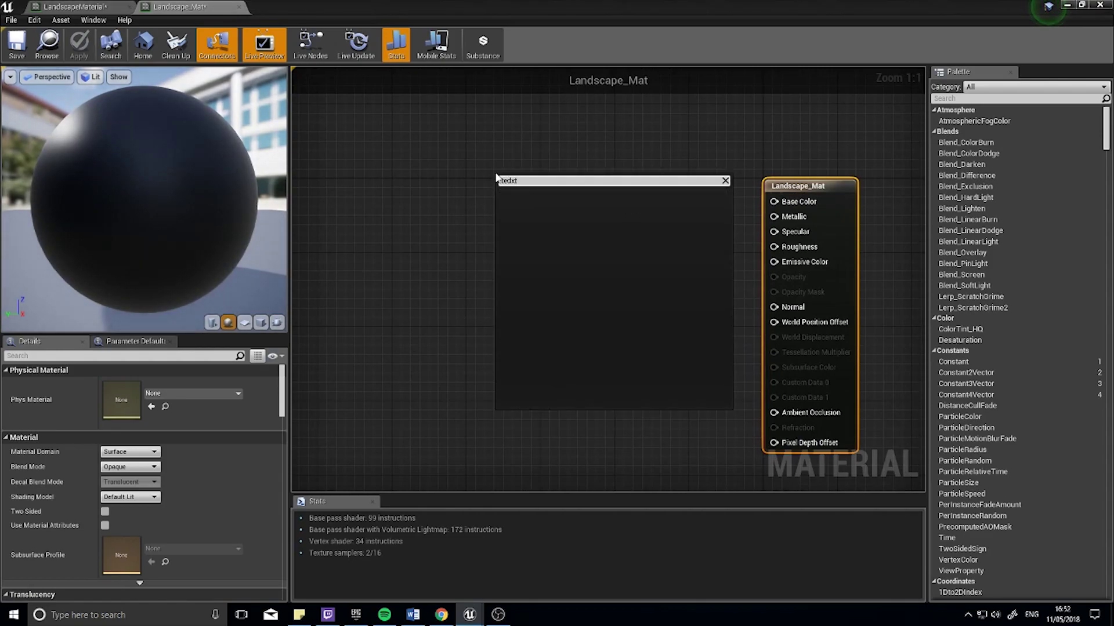
key("BackSpace")
key("BackSpace")
key("BackSpace")
type("xture")
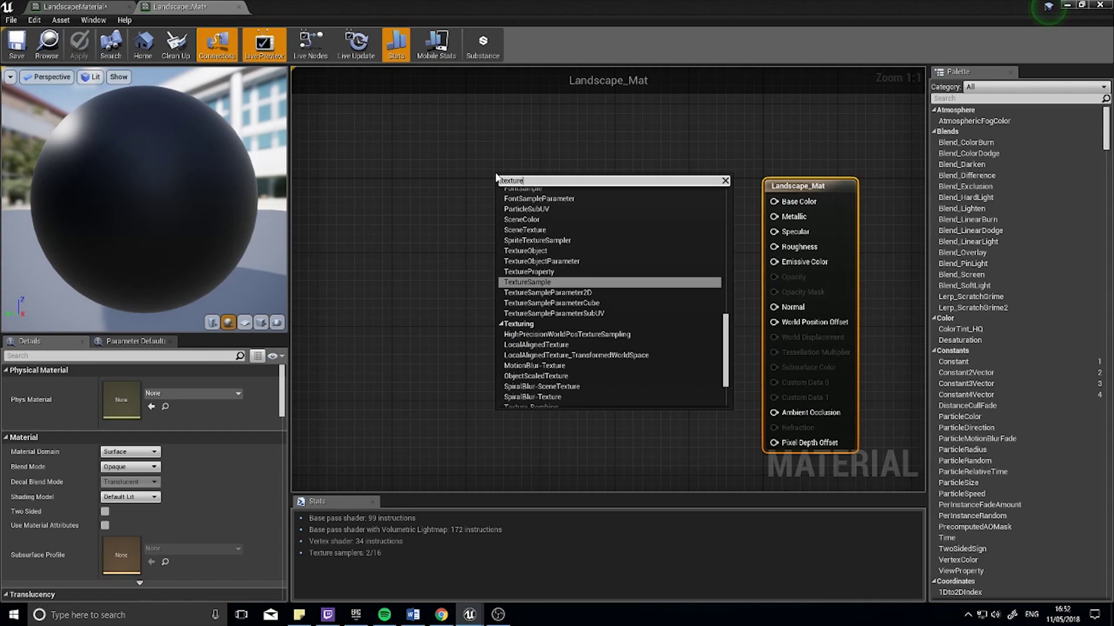
type("sampl")
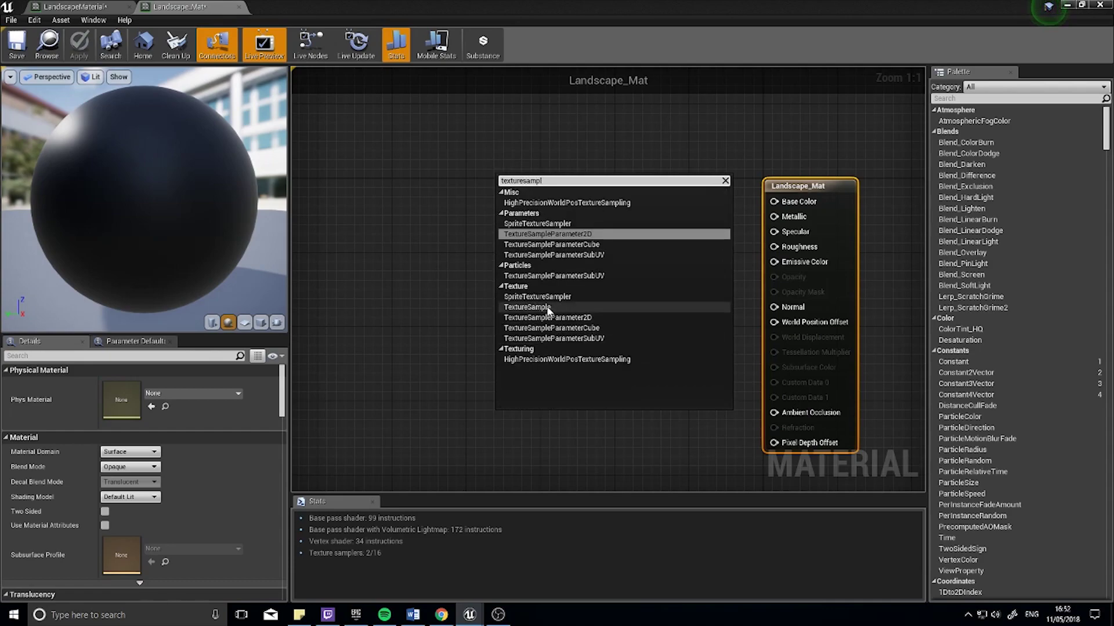
left_click(527, 307)
left_click_drag(548, 262, 452, 217)
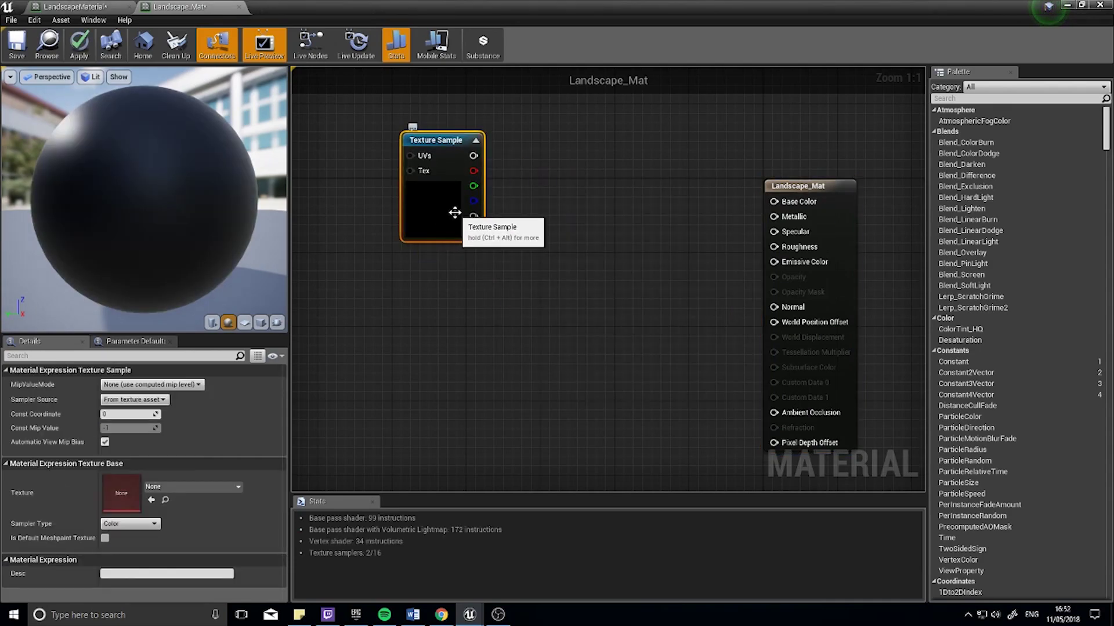
key("ctrl+w")
left_click_drag(510, 273, 451, 333)
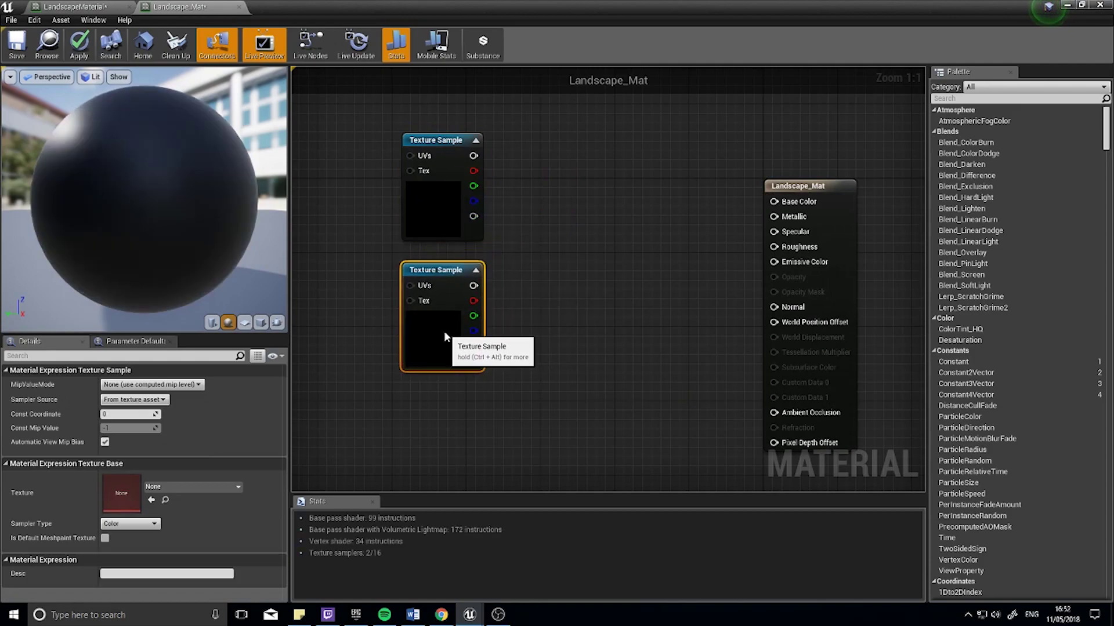
Assign the grass texture to the upper Texture Sample node and rock_texture to the lower one.
left_click(442, 221)
left_click(165, 487)
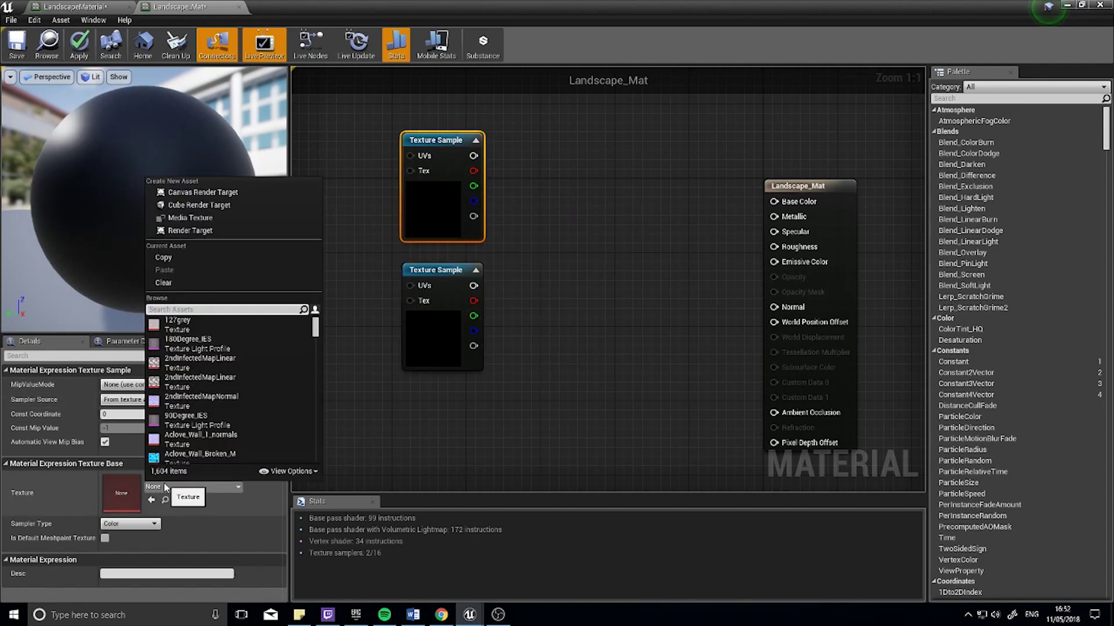
type("grass")
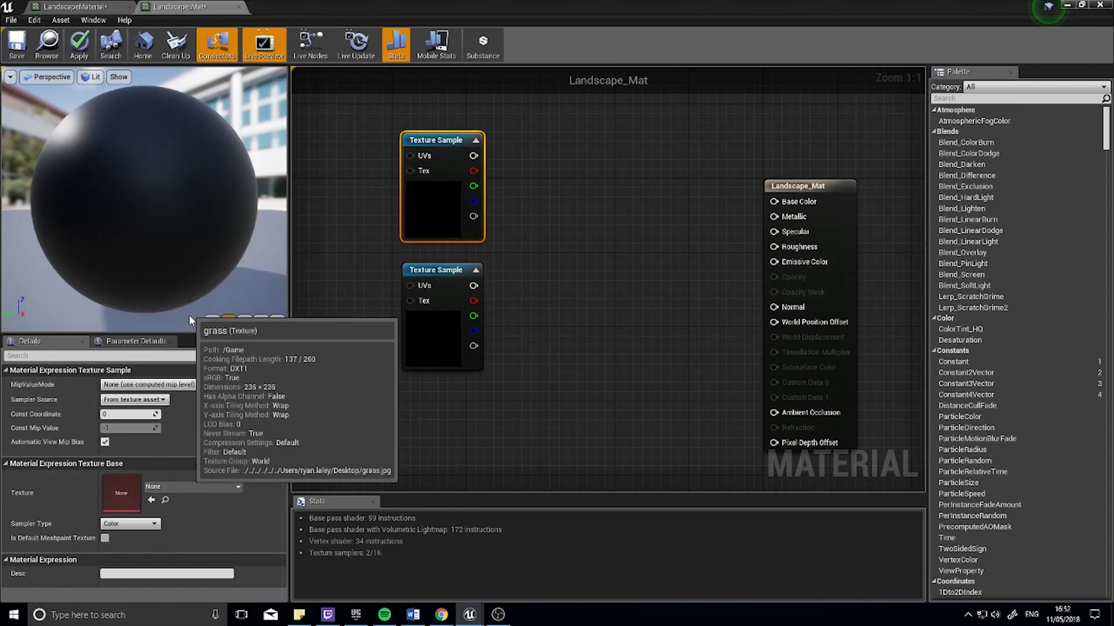
left_click(189, 316)
left_click(423, 367)
left_click(180, 487)
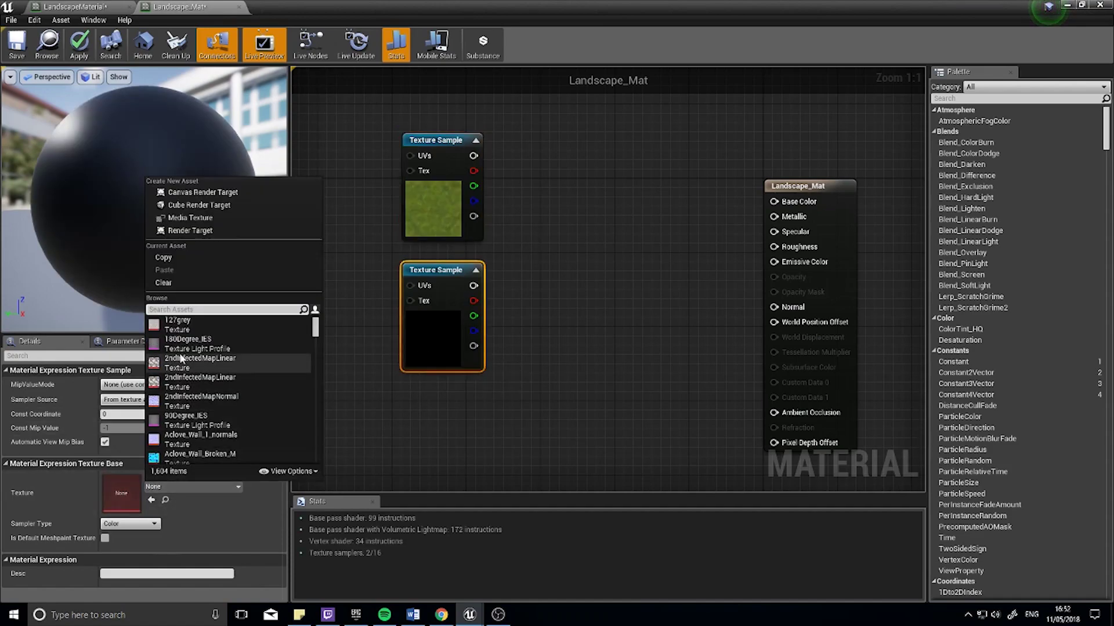
type("rock_text")
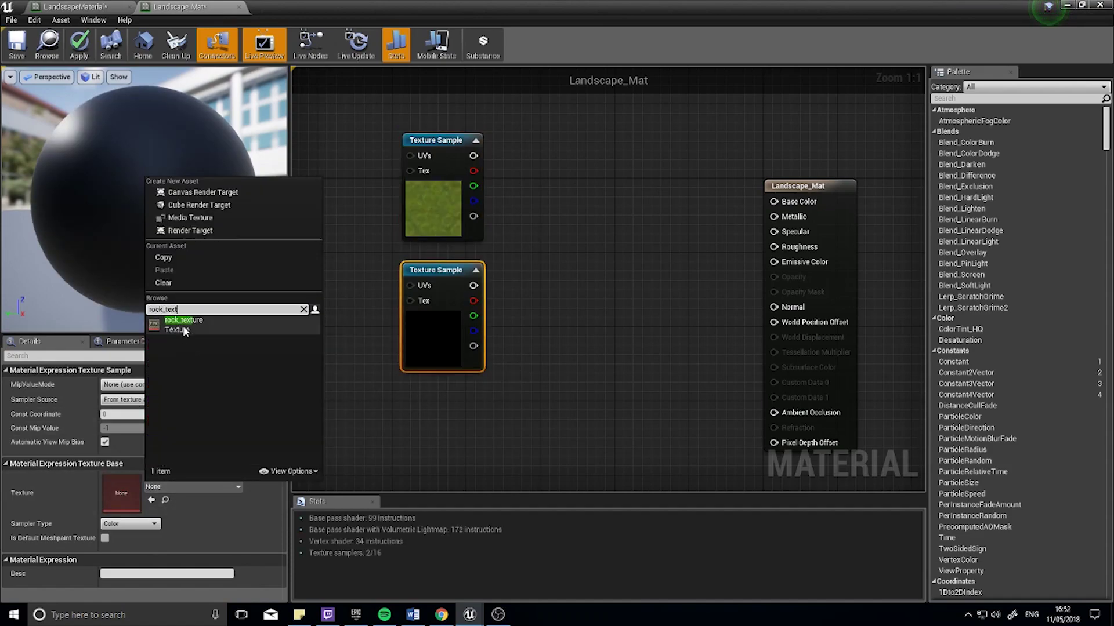
left_click(184, 331)
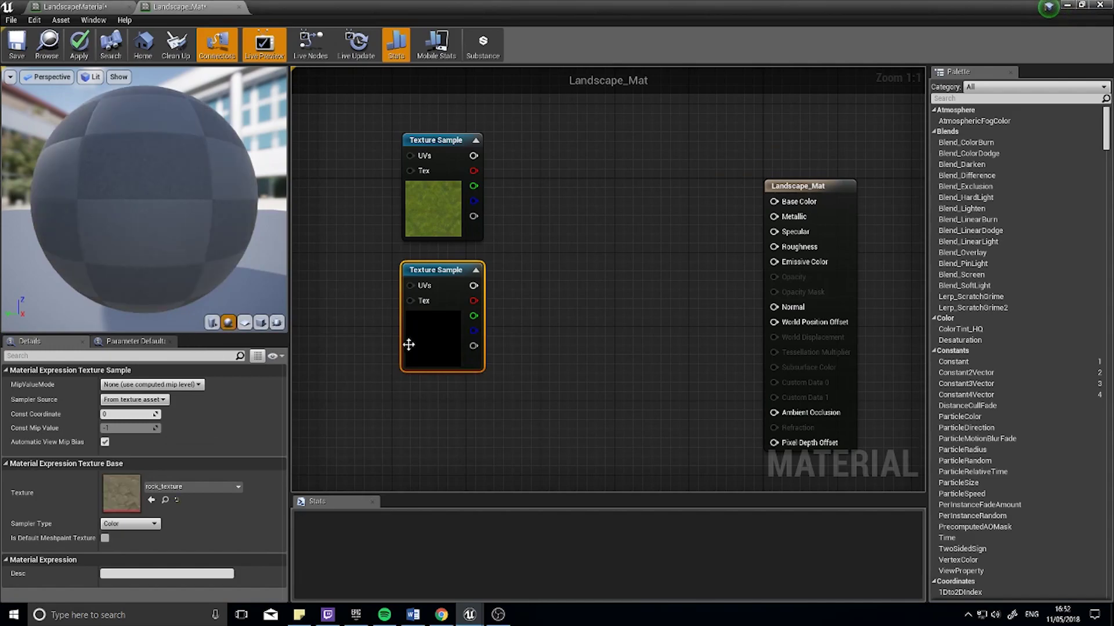
Move both Texture Sample nodes together farther up and away from the material node to free space below them.
left_click(431, 222)
left_click_drag(504, 416, 390, 154)
left_click_drag(437, 211, 382, 127)
left_click(575, 386)
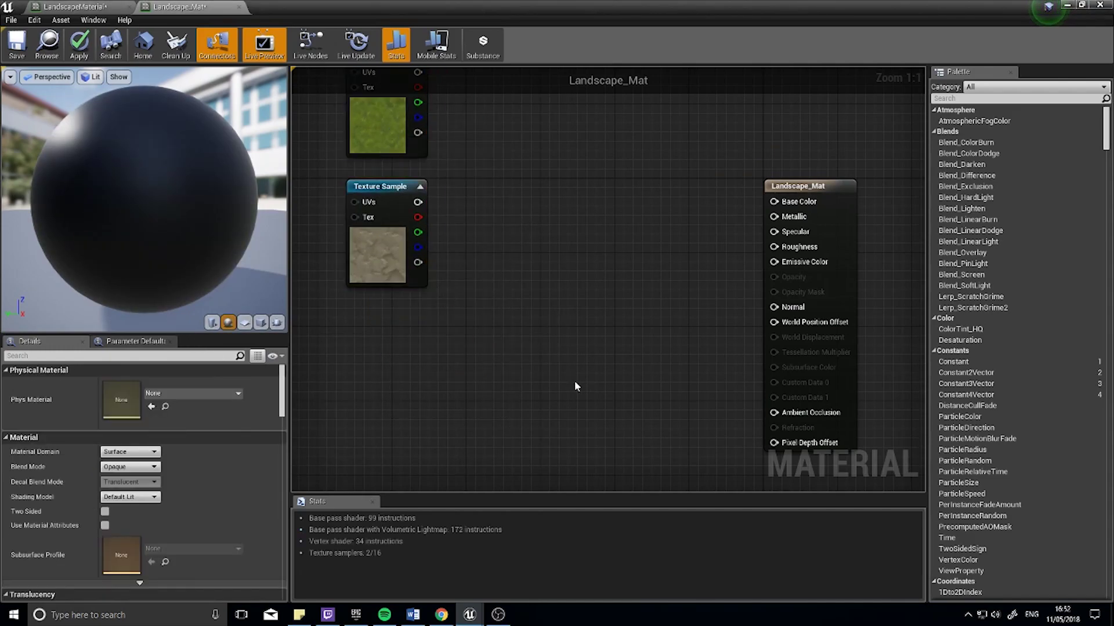
Add a WorldAlignedBlend node and position it below the rock Texture Sample node.
right_click(453, 339)
type("wor")
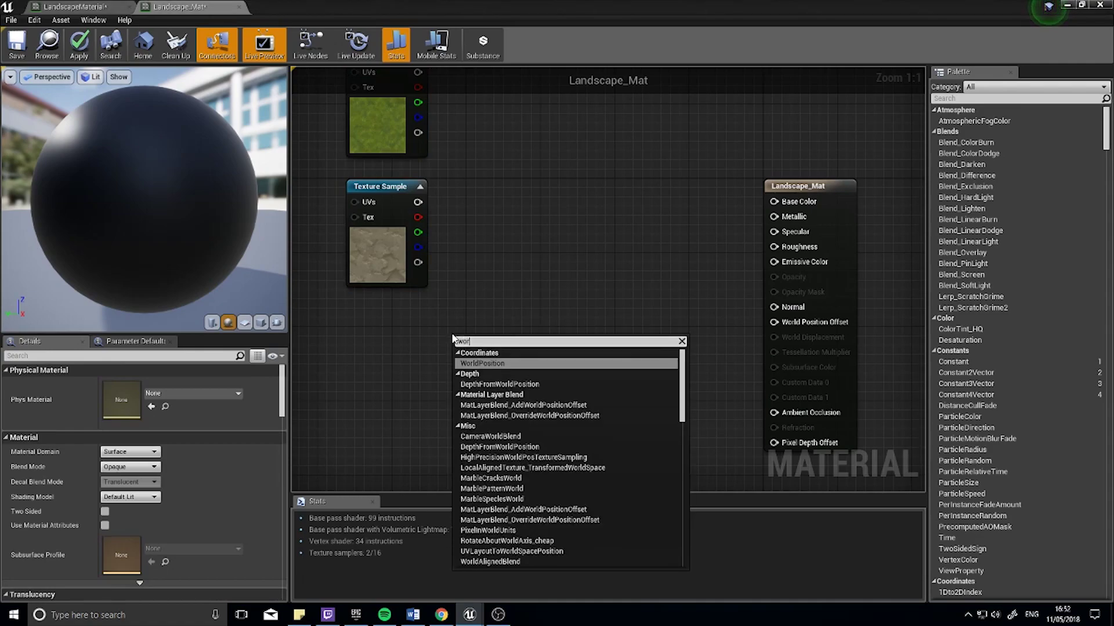
type("ldaligned")
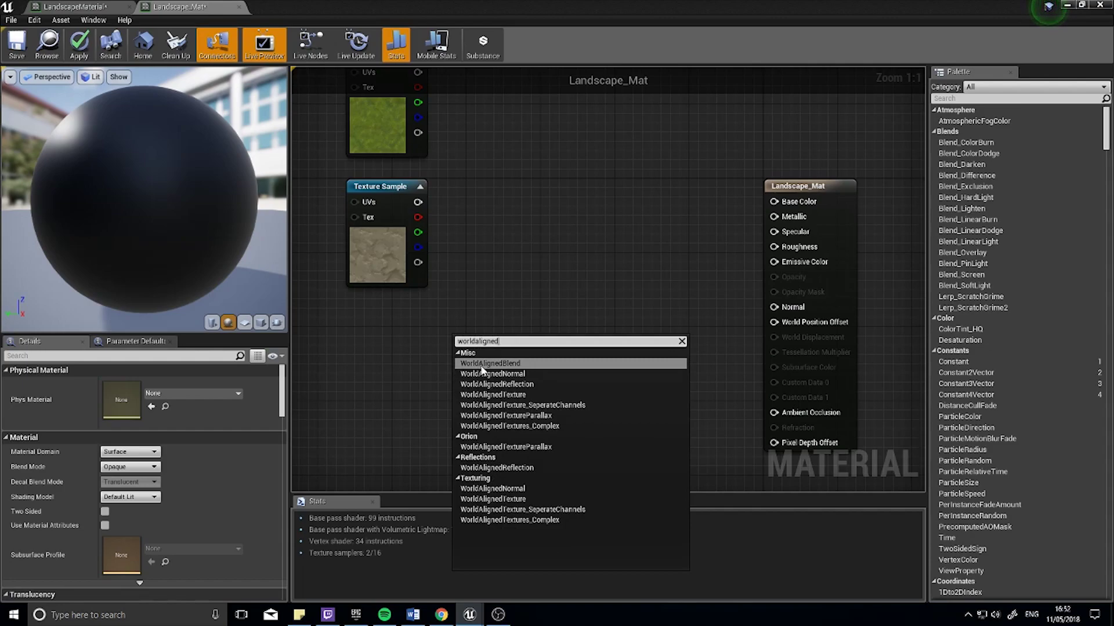
left_click(512, 363)
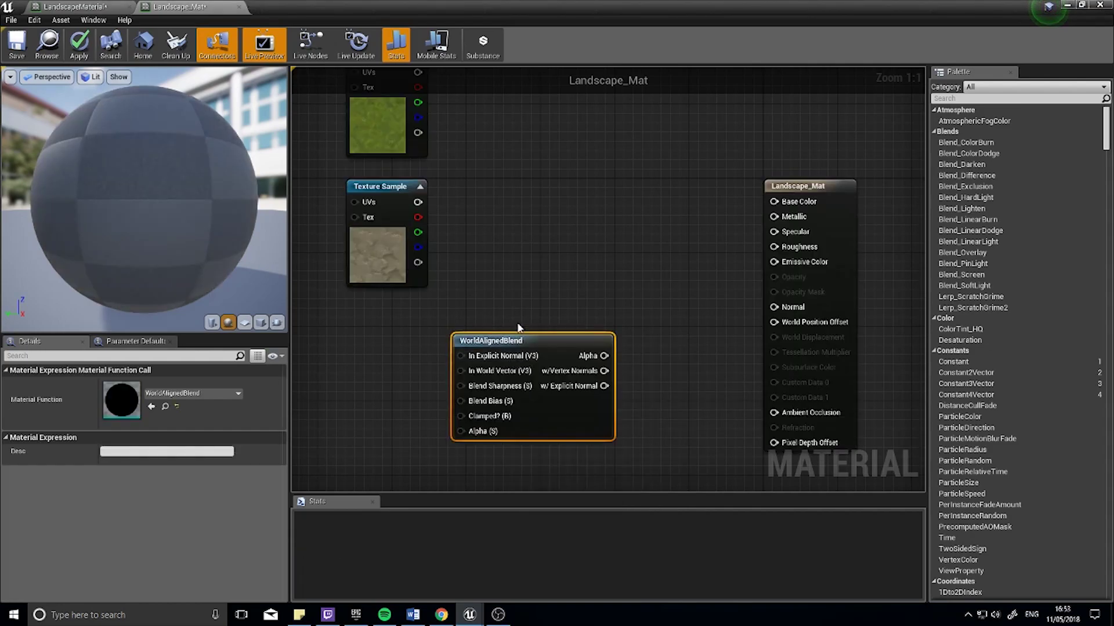
left_click_drag(522, 342, 402, 346)
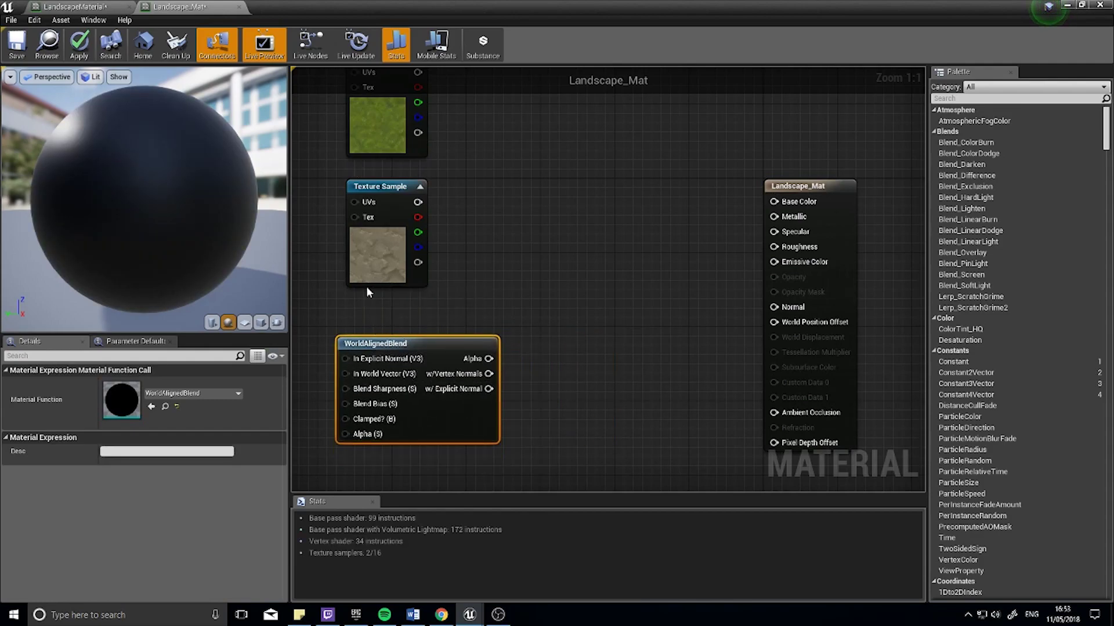
left_click_drag(432, 356, 423, 375)
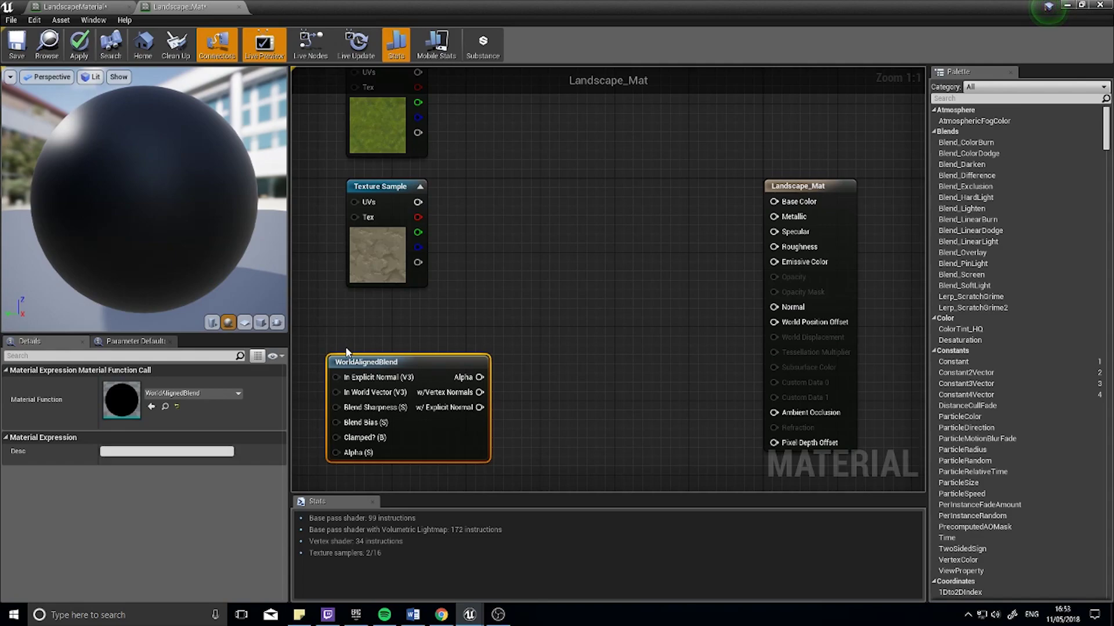
mouse_move(395, 362)
left_mouse_down()
mouse_move(377, 371)
mouse_move(375, 331)
mouse_move(386, 346)
left_mouse_up()
right_click_drag(403, 311, 501, 289)
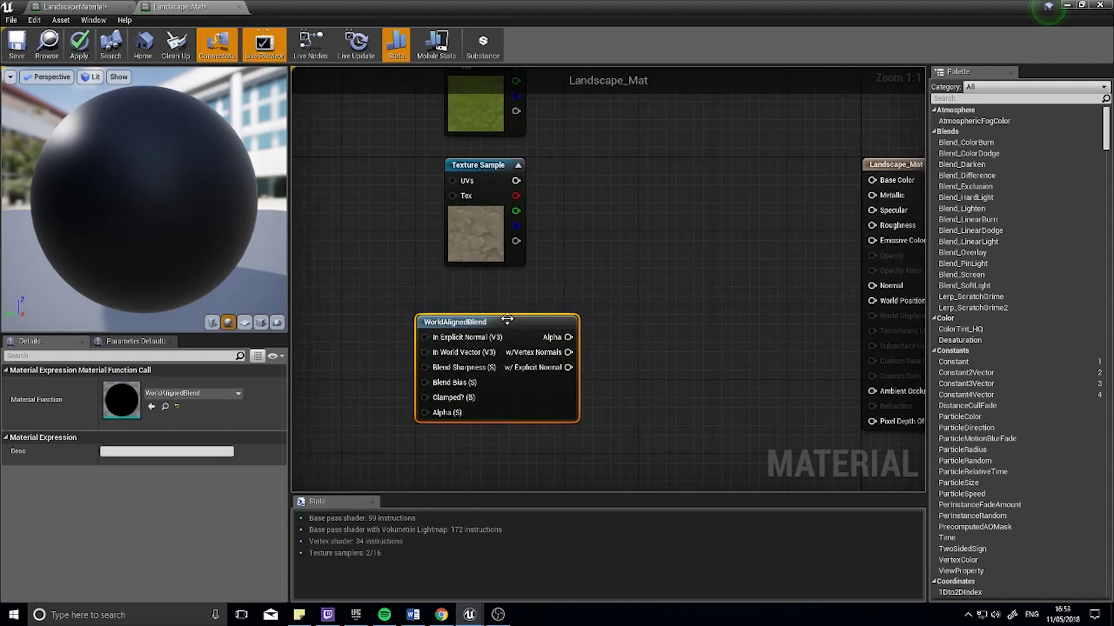
left_click_drag(511, 329, 490, 349)
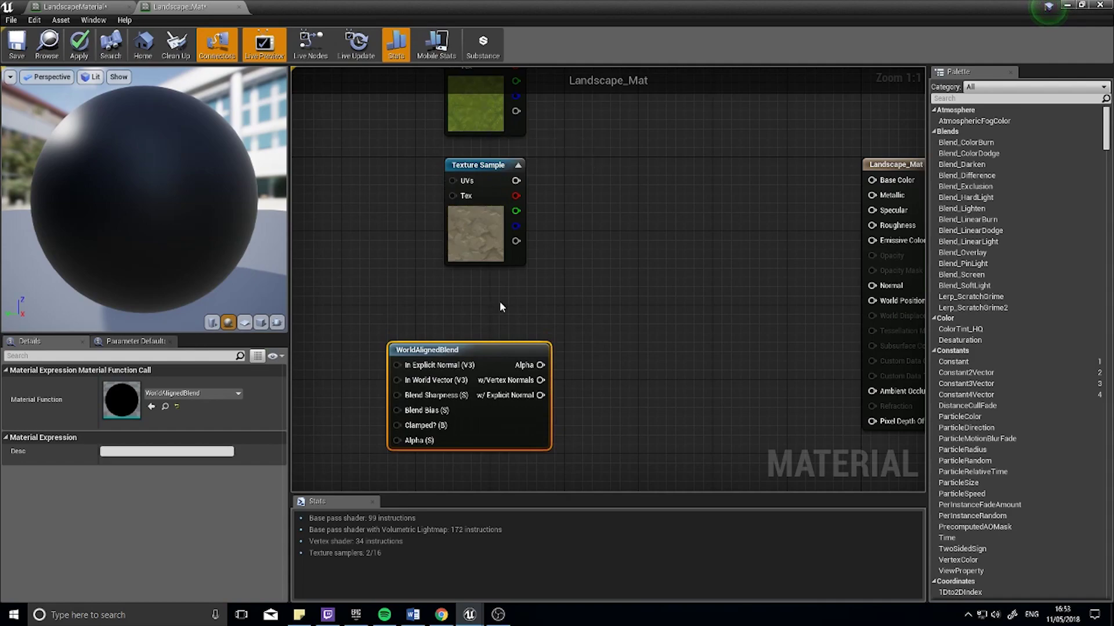
right_click_drag(499, 301, 489, 225)
left_click_drag(495, 291, 467, 272)
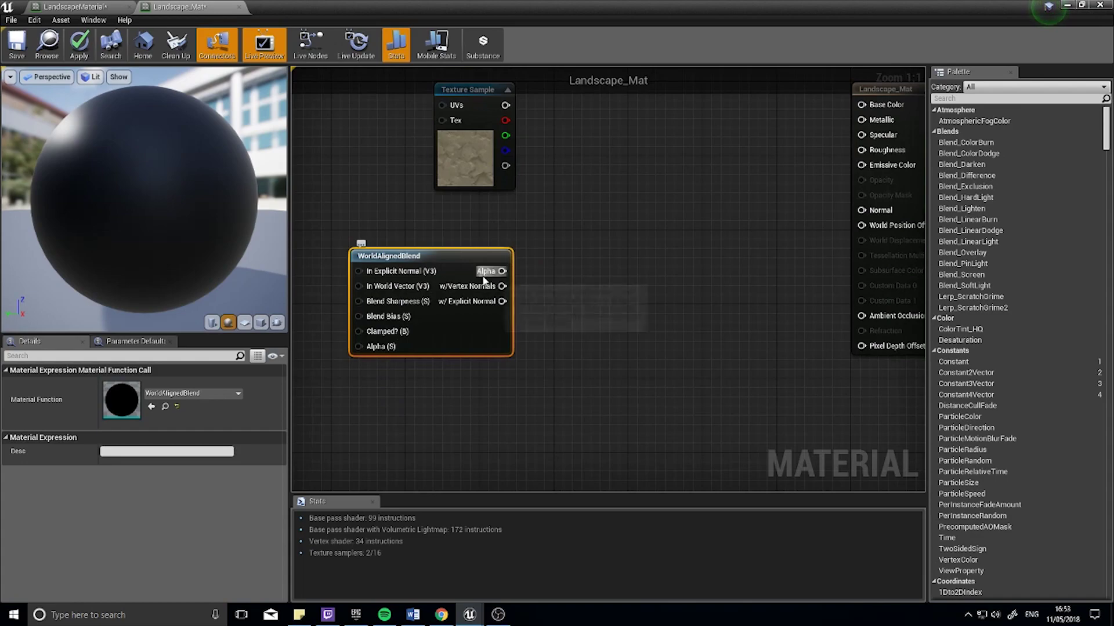
left_click_drag(502, 271, 571, 257)
left_click(501, 271)
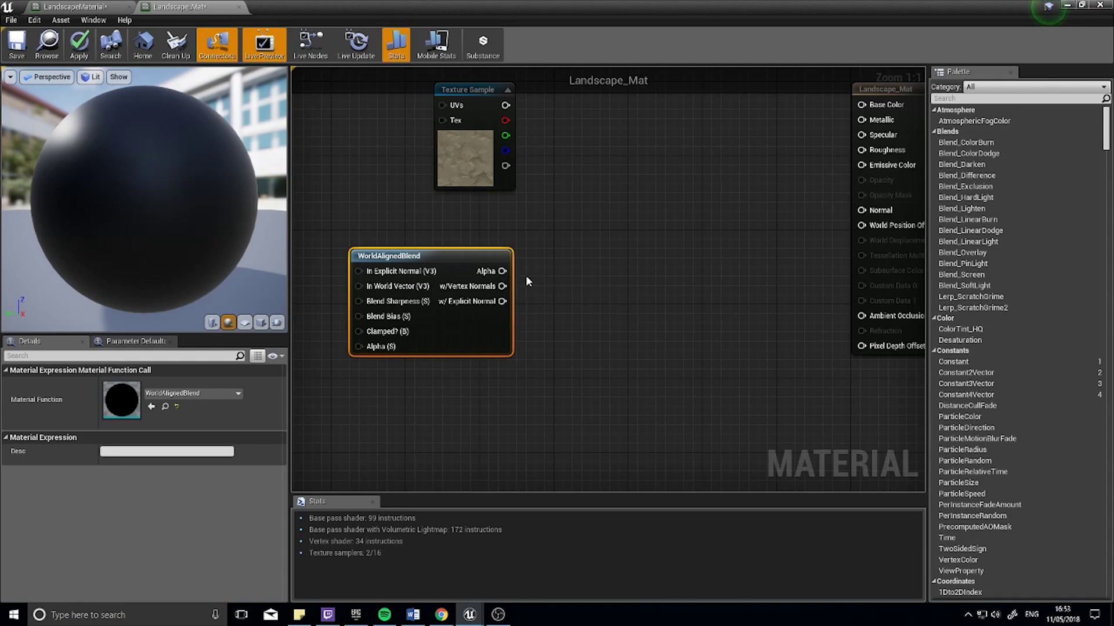
right_click_drag(525, 275, 416, 412)
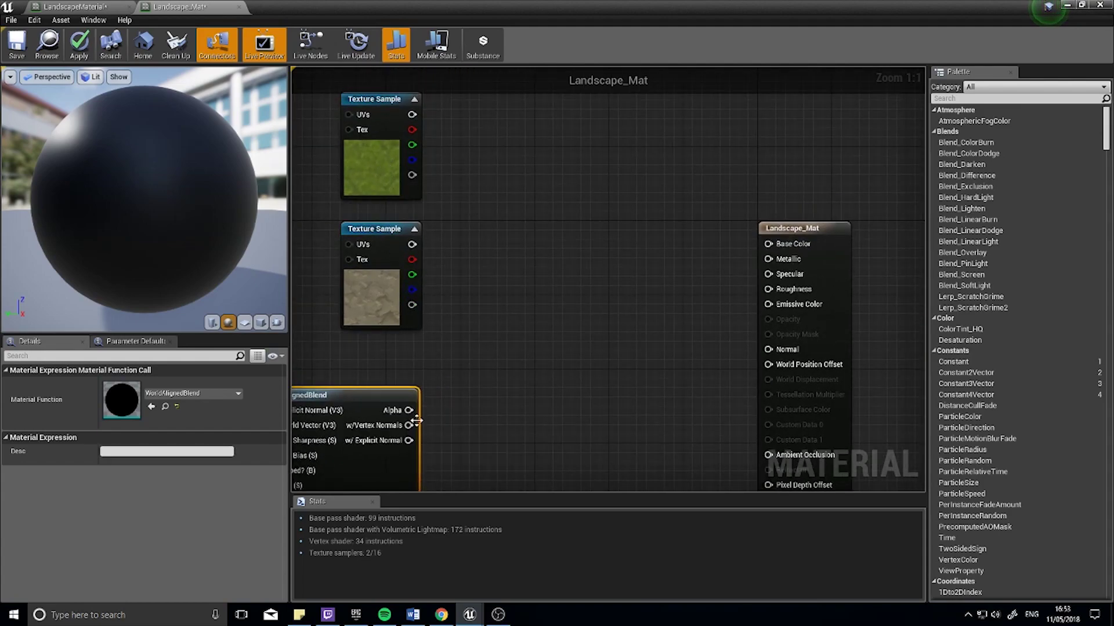
Add a LinearInterpolate (Lerp) node from the WorldAlignedBlend's Alpha output and place it between the texture nodes and the material node.
right_click_drag(417, 428, 464, 348)
left_click_drag(447, 335, 544, 234)
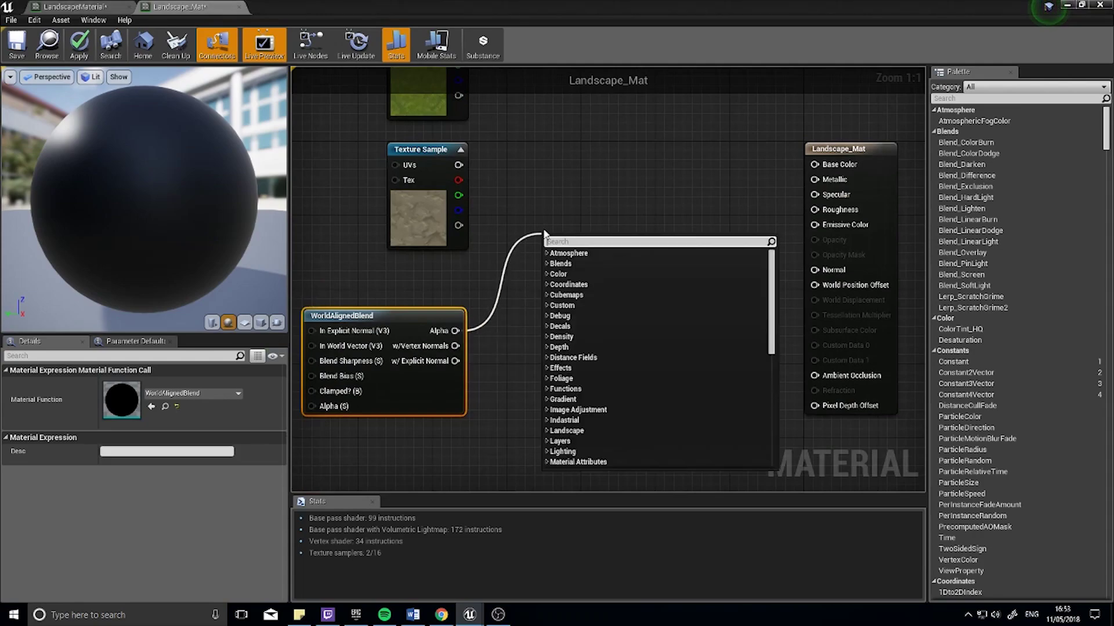
type("lerp")
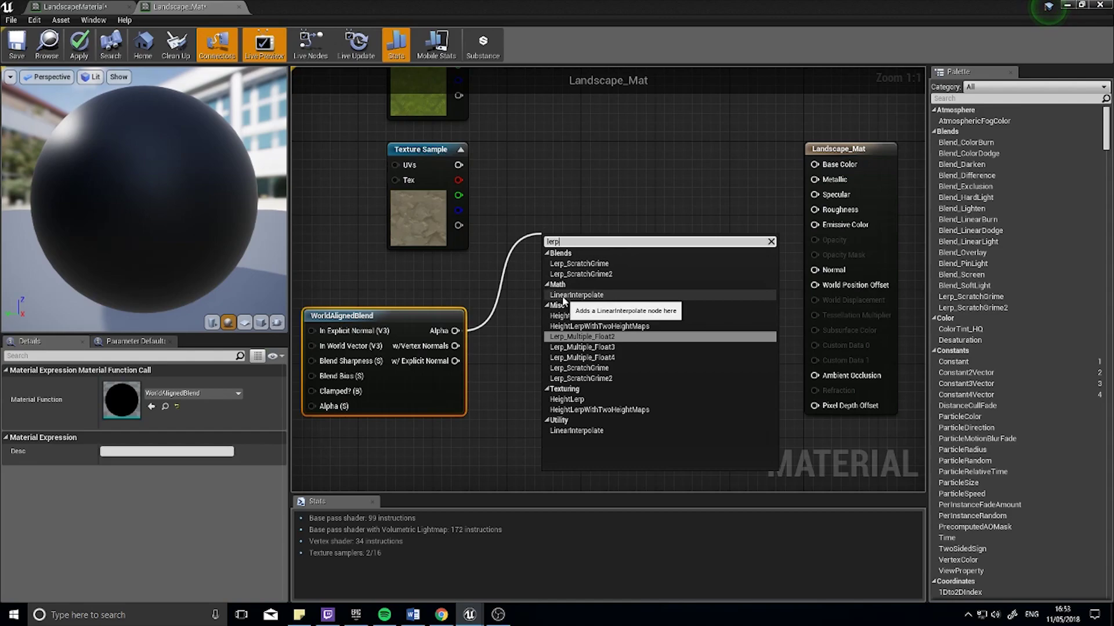
left_click(588, 295)
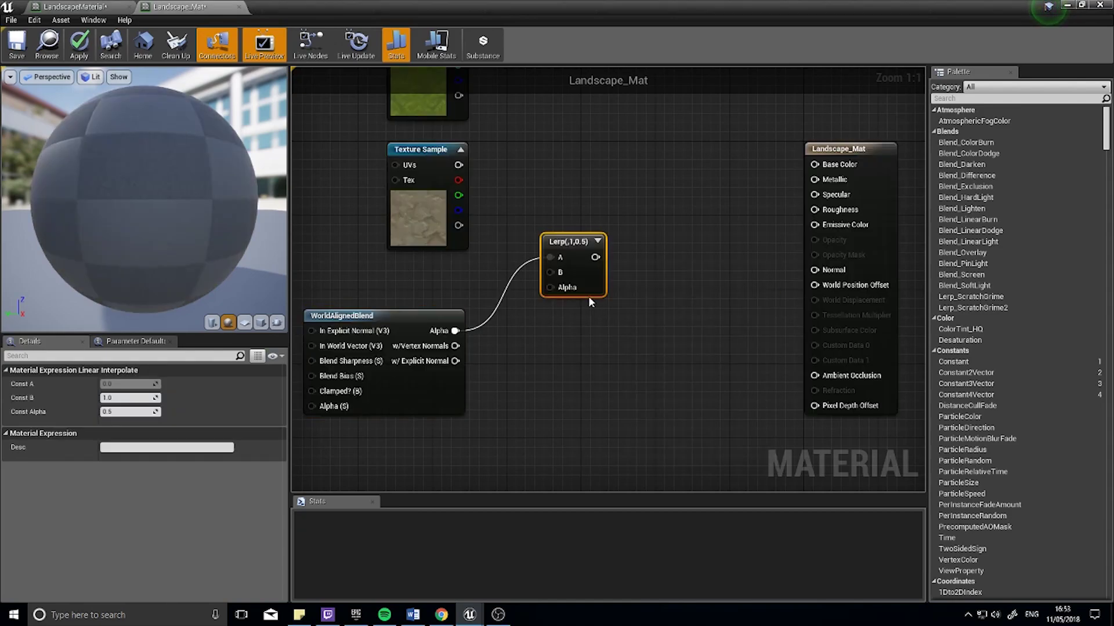
left_click_drag(577, 246, 585, 220)
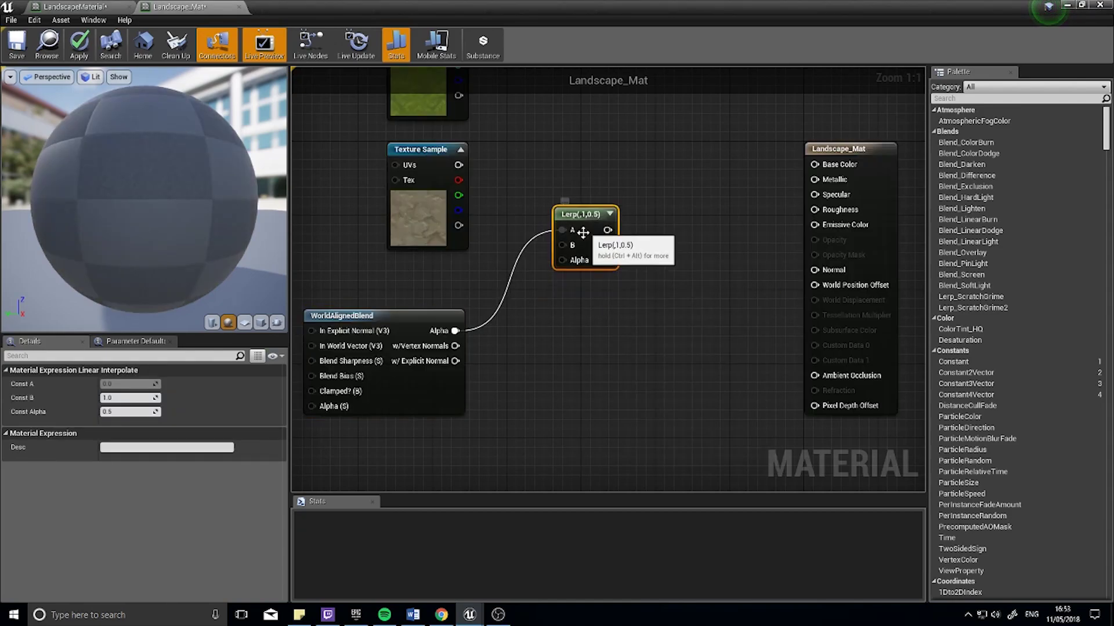
Rewire the WorldAlignedBlend's Alpha output from the Lerp's A input to its Alpha input and move the Lerp node slightly higher.
left_click(456, 331, "alt")
left_click_drag(455, 331, 566, 262)
left_click_drag(577, 218, 595, 190)
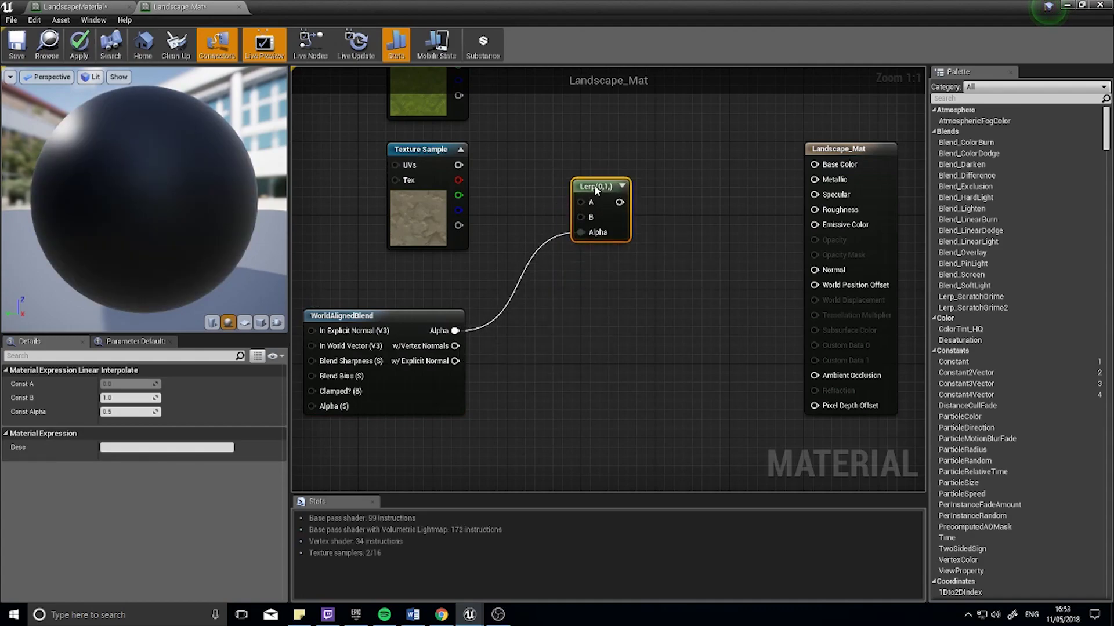
Swap the order of the two Texture Sample nodes so the rock texture sits above the grass texture.
right_click_drag(596, 217, 589, 297)
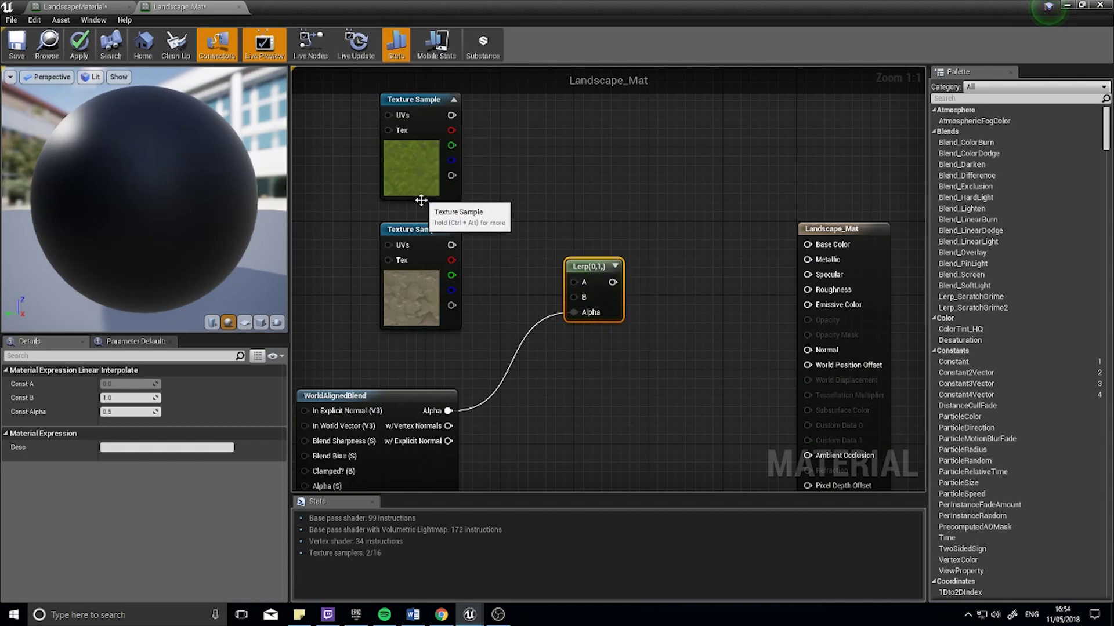
left_click_drag(436, 260, 424, 287)
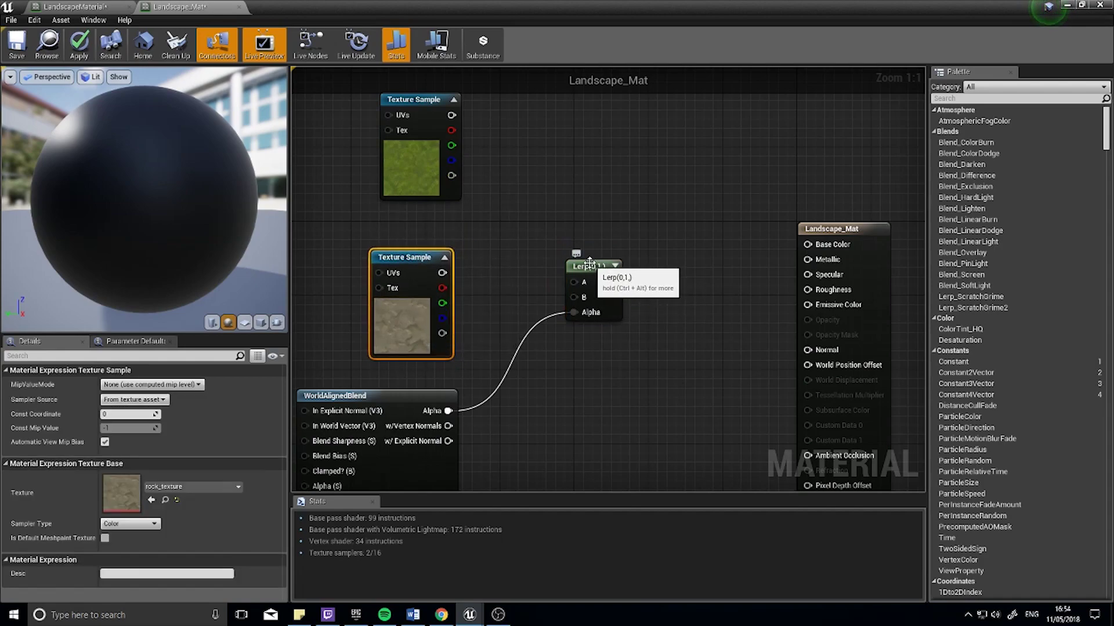
left_click_drag(410, 289, 525, 131)
left_click_drag(405, 168, 393, 282)
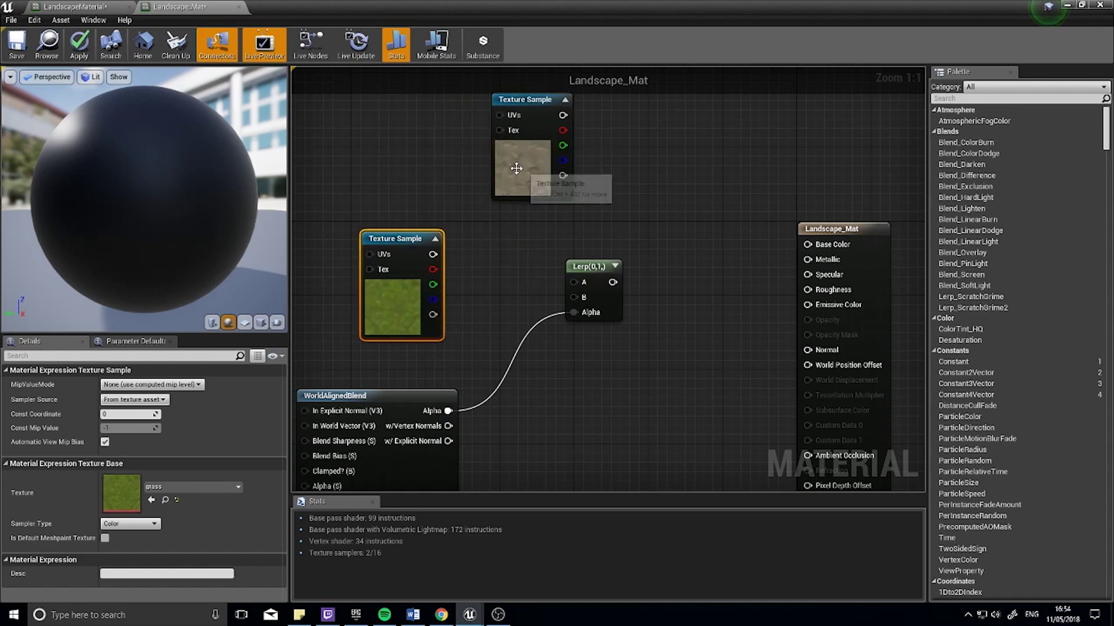
left_click_drag(516, 168, 385, 187)
Connect the rock texture to the Lerp's A input and the grass texture to B, and align the two Texture Sample nodes vertically.
left_click_drag(433, 133, 582, 285)
left_click_drag(414, 201, 423, 192)
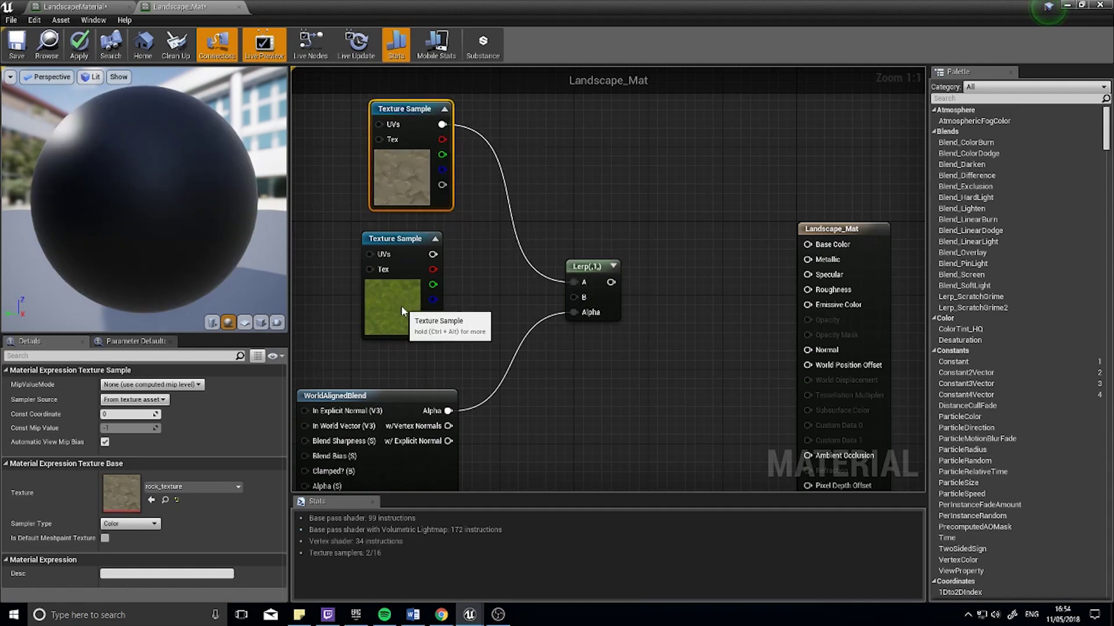
left_click_drag(402, 305, 411, 305)
left_click_drag(442, 254, 574, 297)
mouse_move(423, 315)
left_mouse_down()
mouse_move(404, 325)
mouse_move(423, 324)
left_mouse_up()
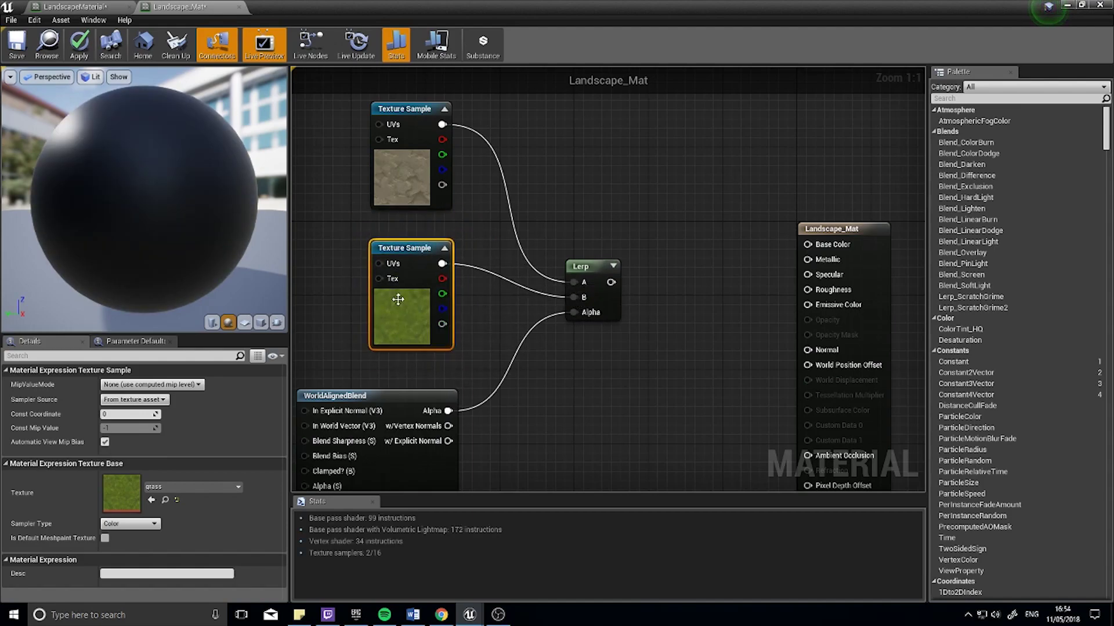
left_click_drag(414, 300, 414, 310)
left_click_drag(407, 196, 407, 214)
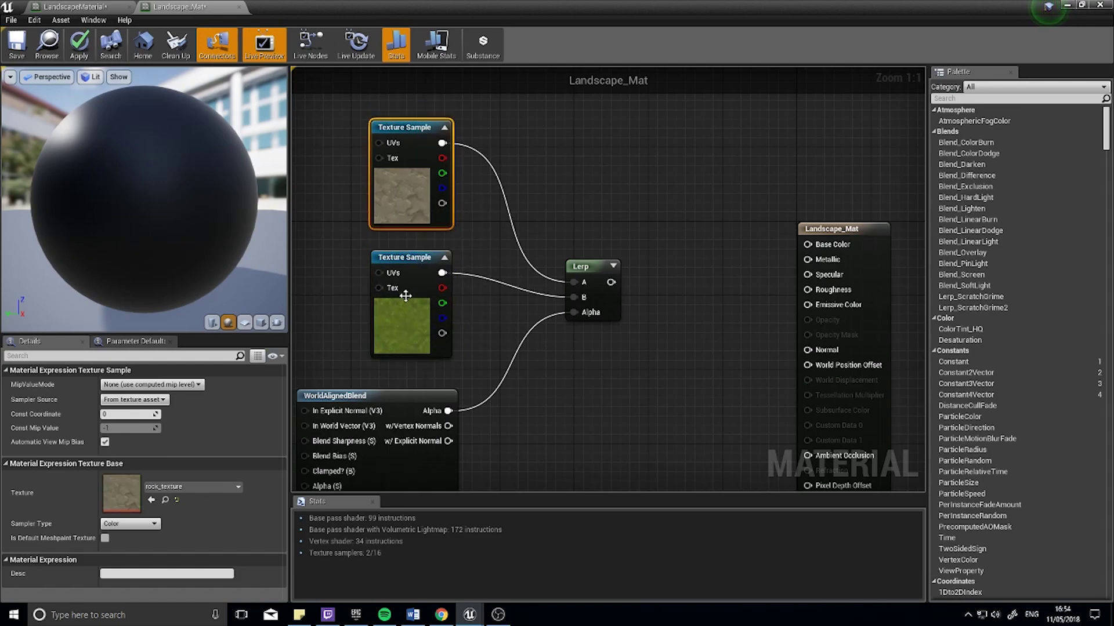
mouse_move(408, 315)
left_mouse_down()
mouse_move(409, 301)
mouse_move(409, 315)
left_mouse_up()
left_click(404, 200)
Connect the Lerp's output to the Base Color input of Landscape_Mat and inspect the blend on the preview sphere.
right_click_drag(539, 408, 407, 381)
left_click_drag(478, 256, 493, 261)
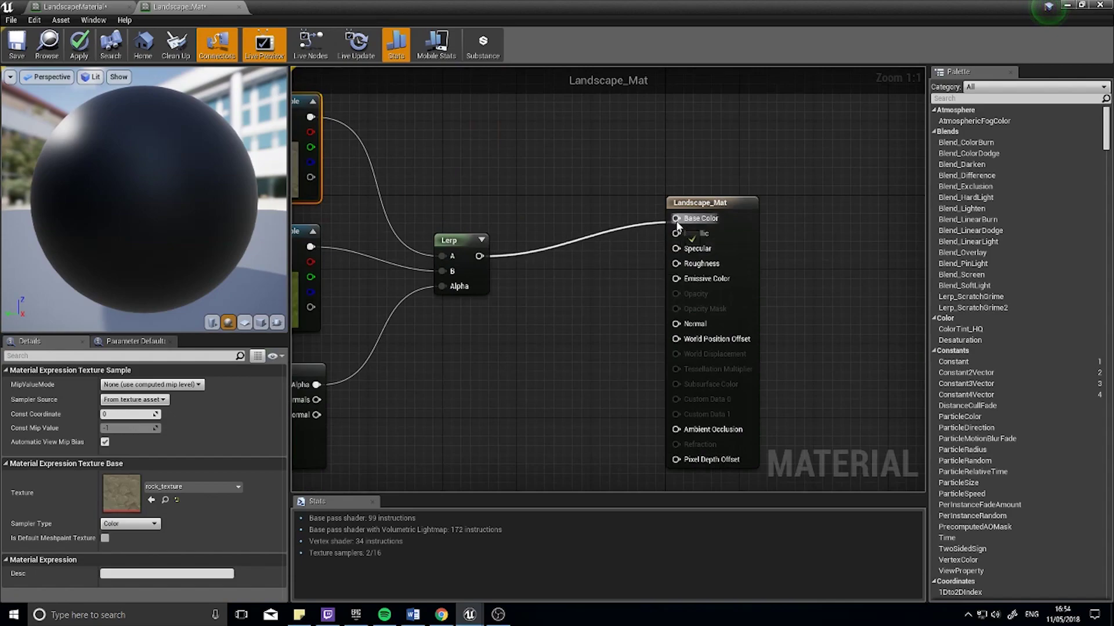
left_click_drag(677, 223, 676, 220)
right_click_drag(516, 307, 647, 313)
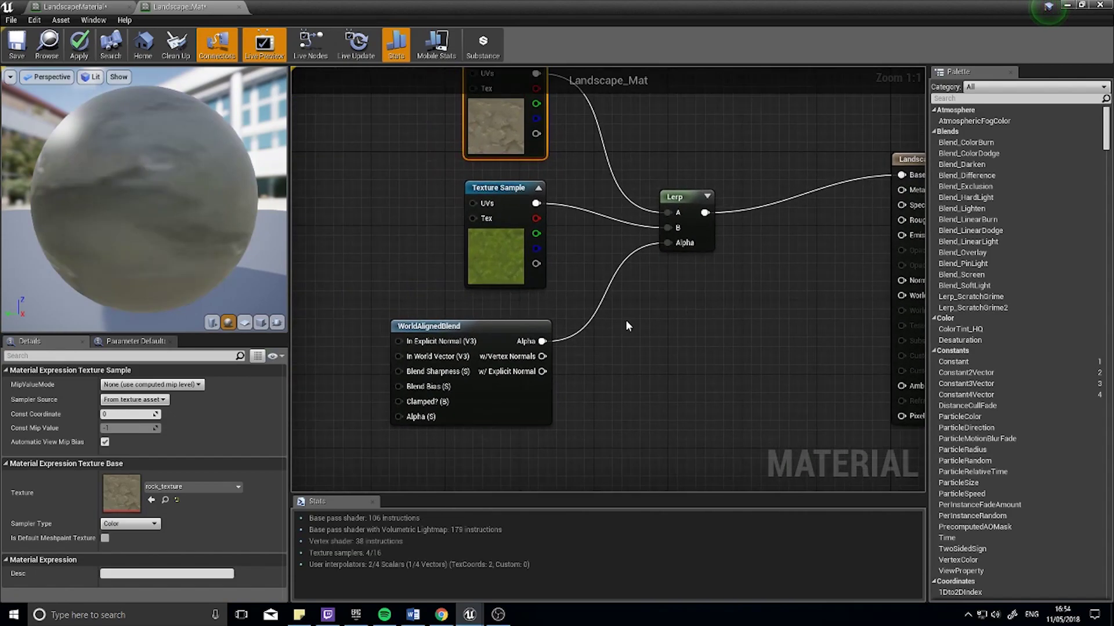
left_click_drag(168, 200, 282, 188)
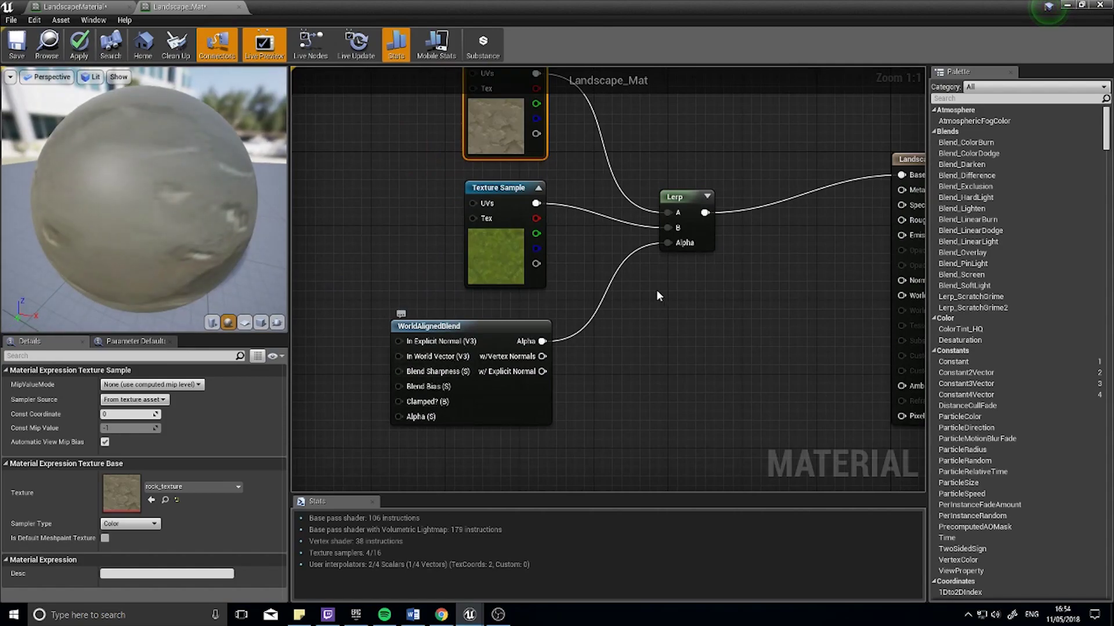
Add a Constant node wired to the WorldAlignedBlend's Blend Sharpness input and place it above and beside that node.
right_click_drag(656, 296, 522, 332)
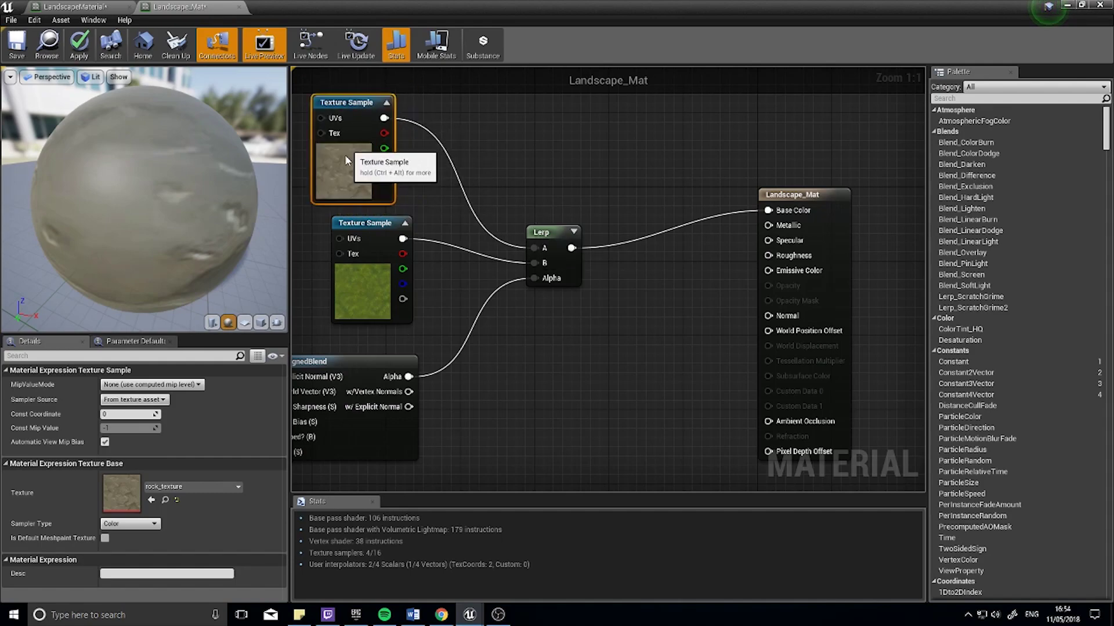
right_click_drag(295, 287, 557, 177)
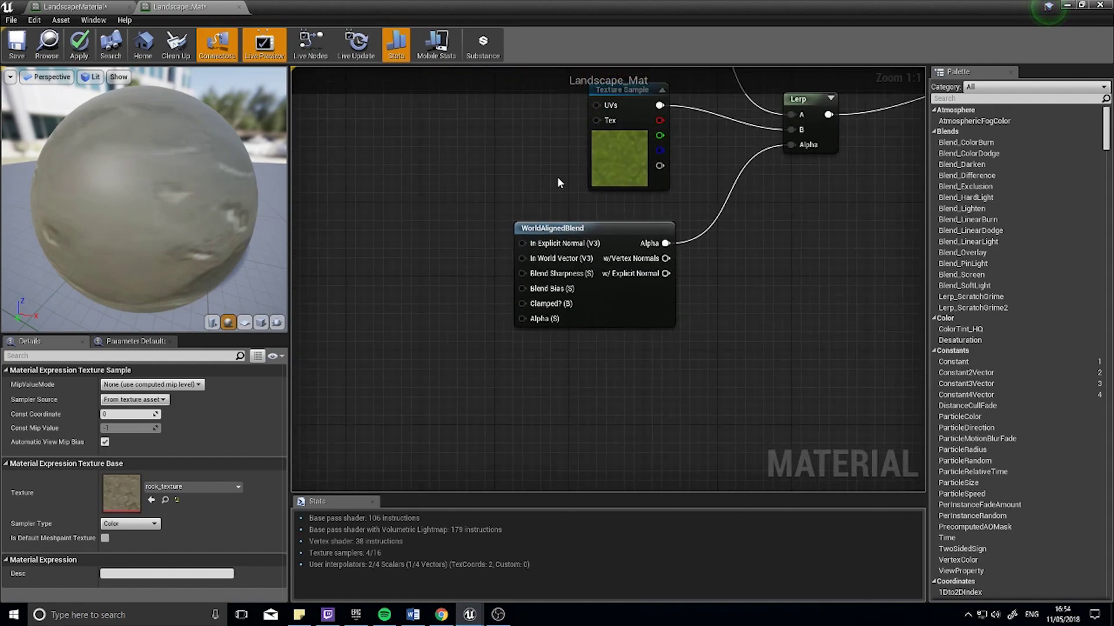
mouse_move(549, 274)
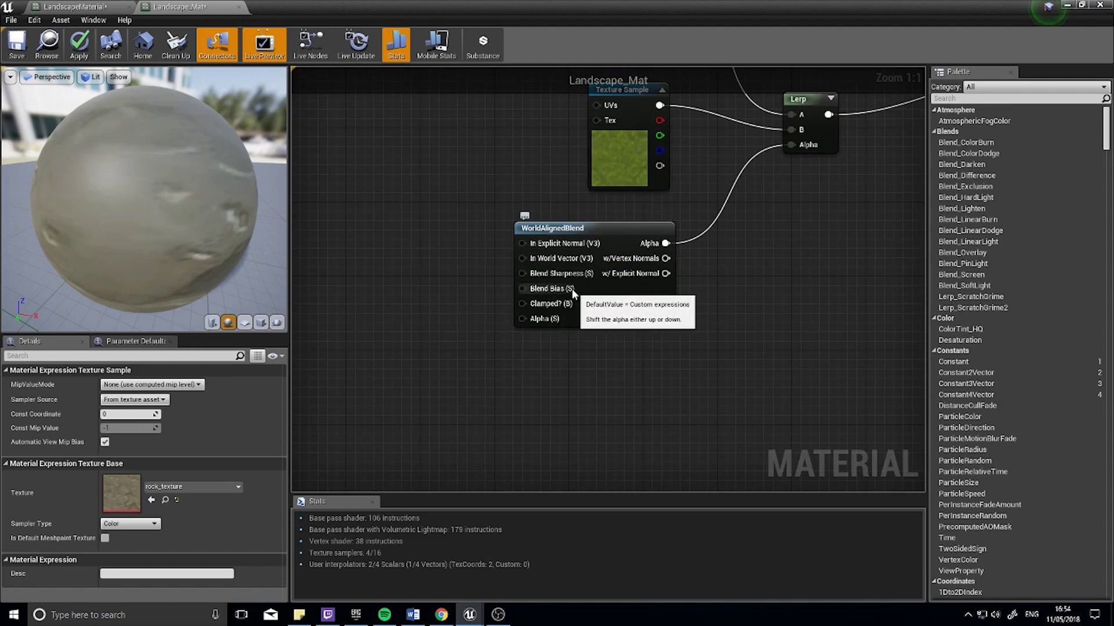
left_click_drag(547, 275, 416, 224)
type("consta")
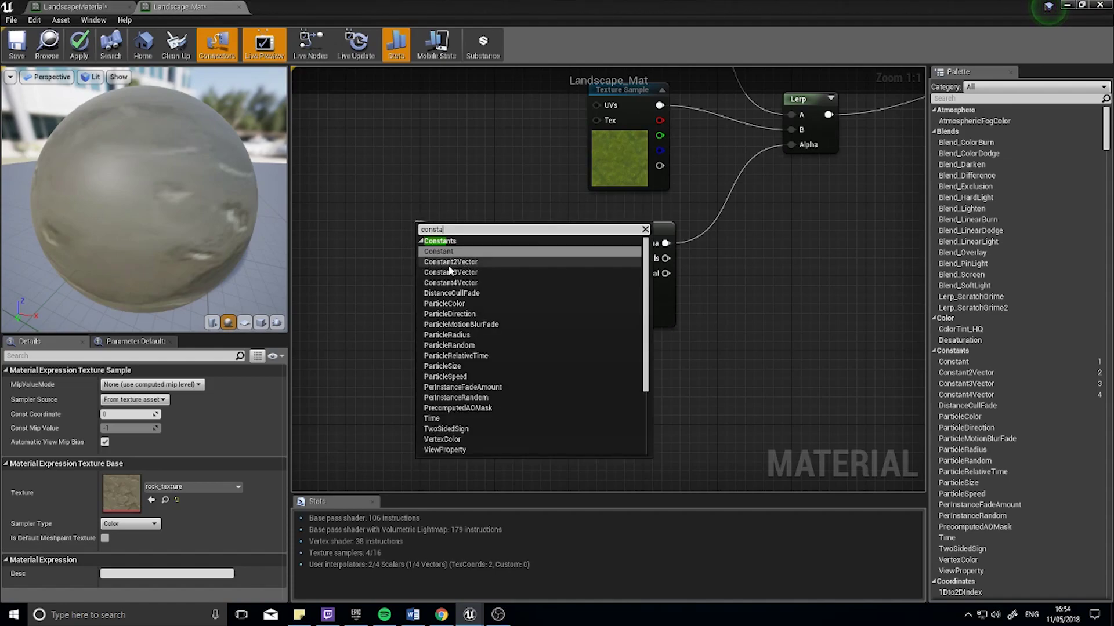
left_click(450, 251)
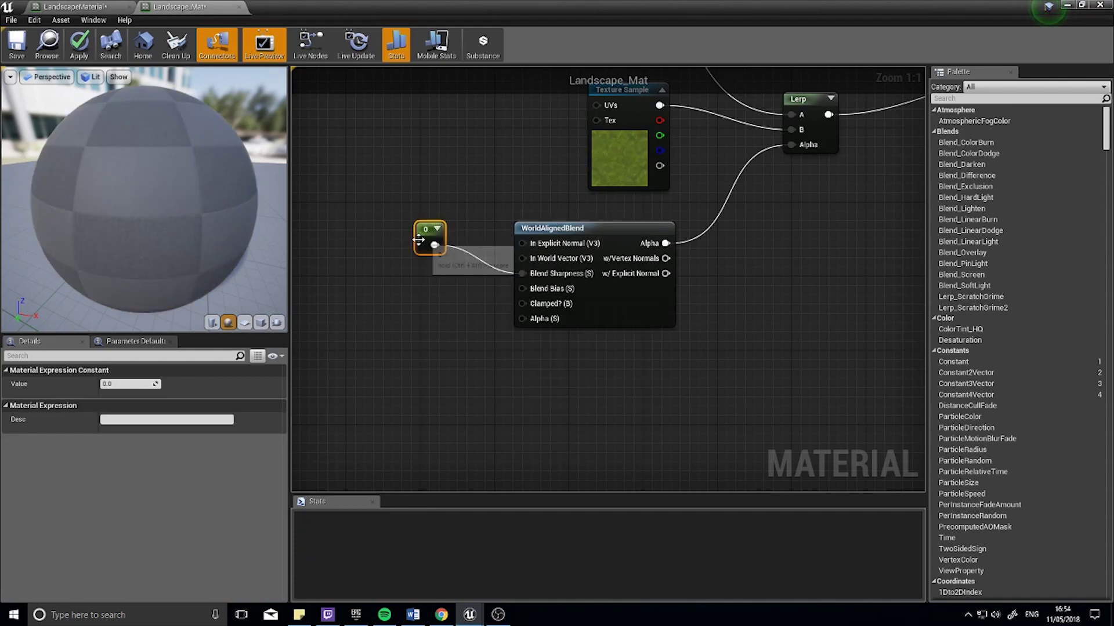
left_click_drag(408, 226, 405, 221)
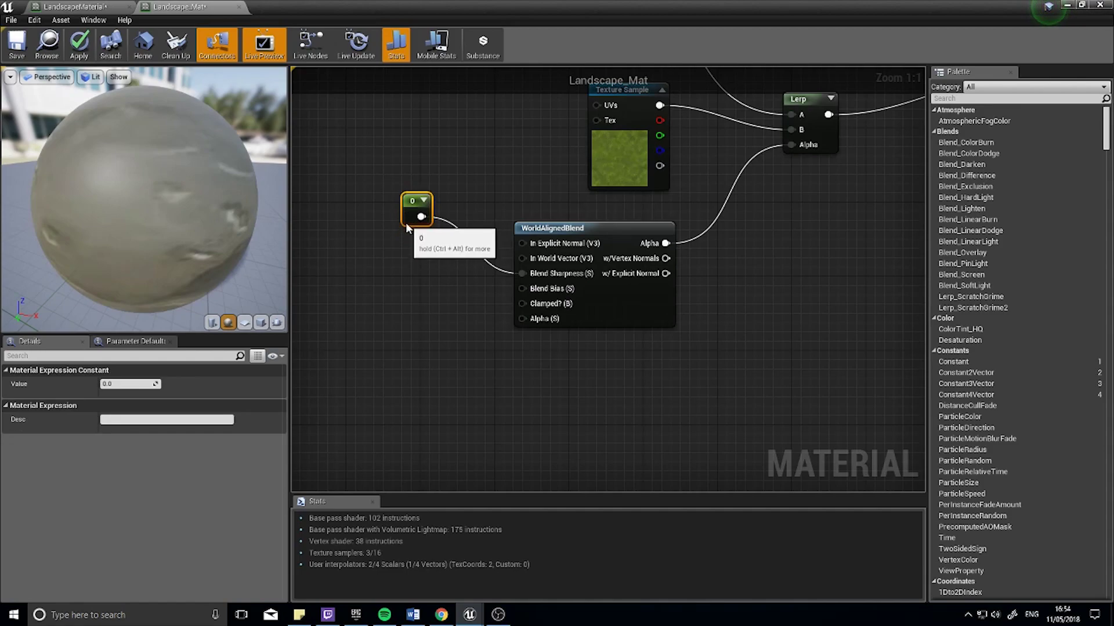
Duplicate the Constant node, connect the copy to the Blend Bias input and place it below the first constant.
key("ctrl+w")
left_click_drag(448, 269, 522, 288)
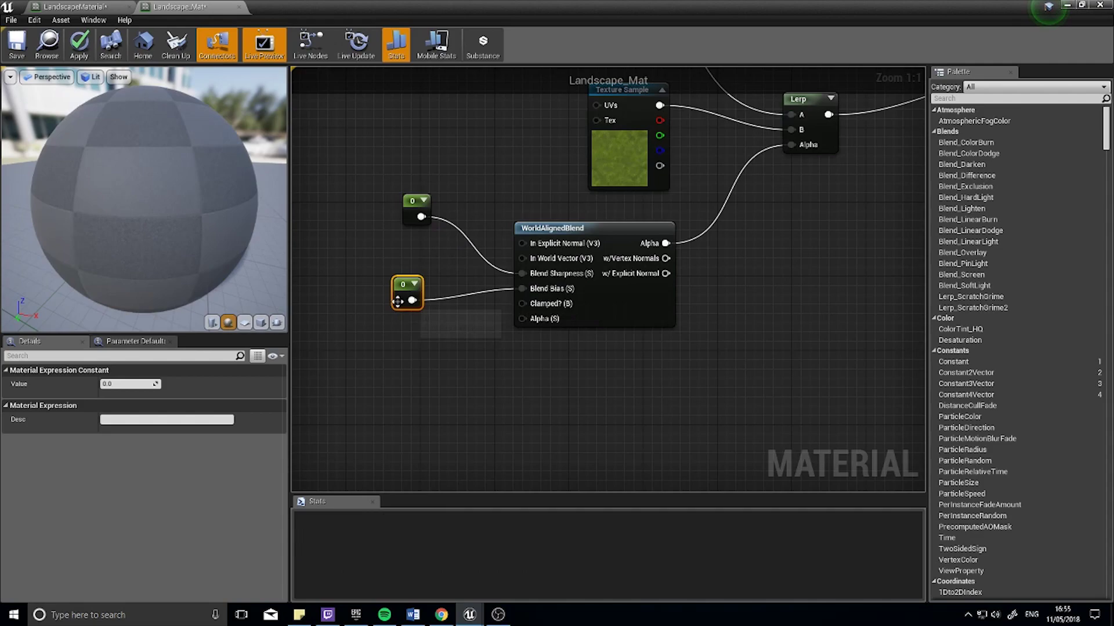
left_click_drag(400, 297, 419, 306)
Try a value of 100 for the Blend Sharpness constant and inspect the grass-to-rock transition on the preview sphere.
left_click(416, 210)
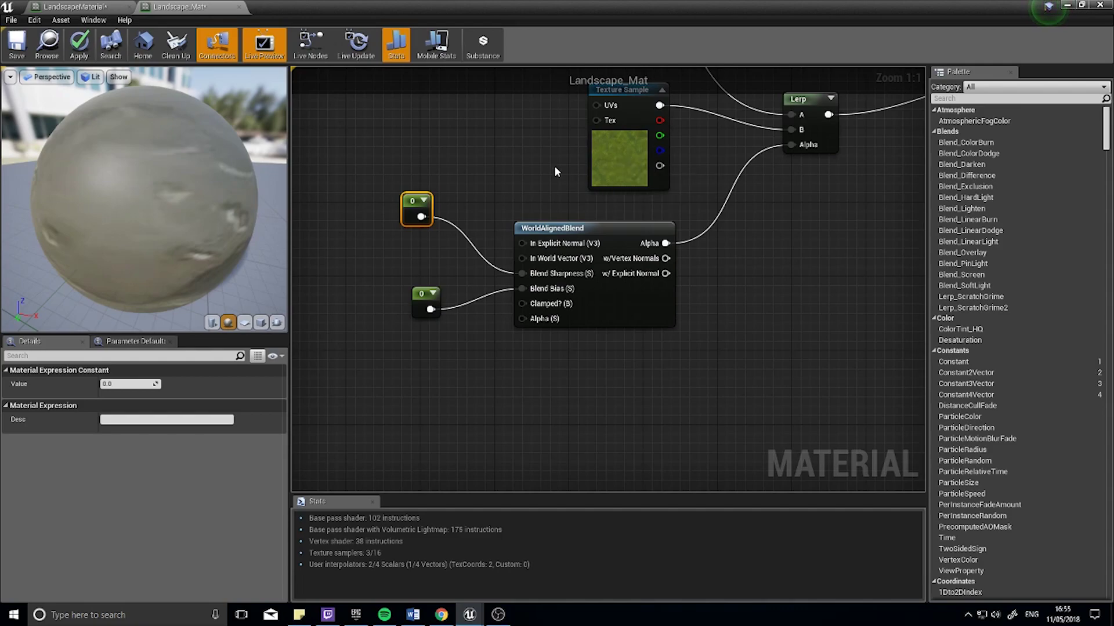
right_click_drag(555, 167, 531, 292)
right_click_drag(444, 388, 445, 311)
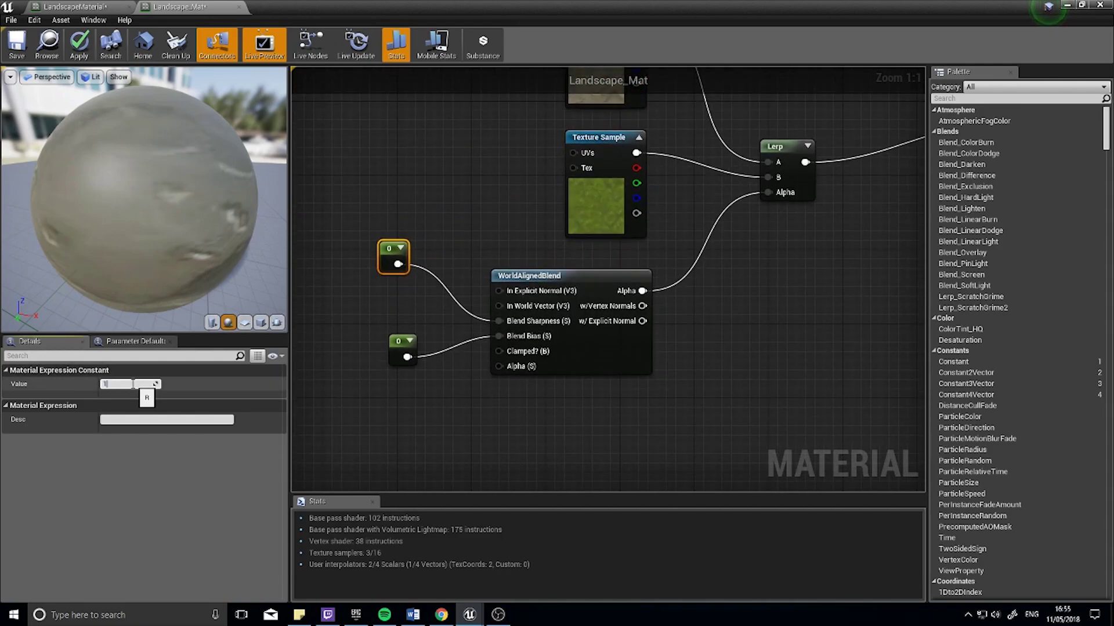
left_click(156, 384)
type("100")
key("Return")
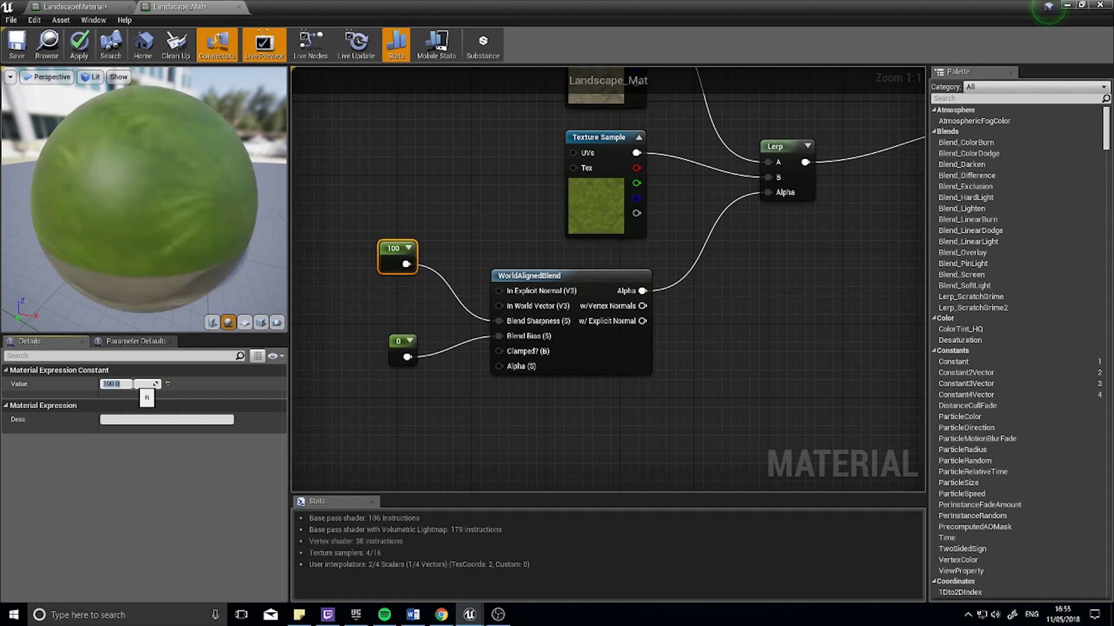
left_click_drag(124, 269, 176, 241)
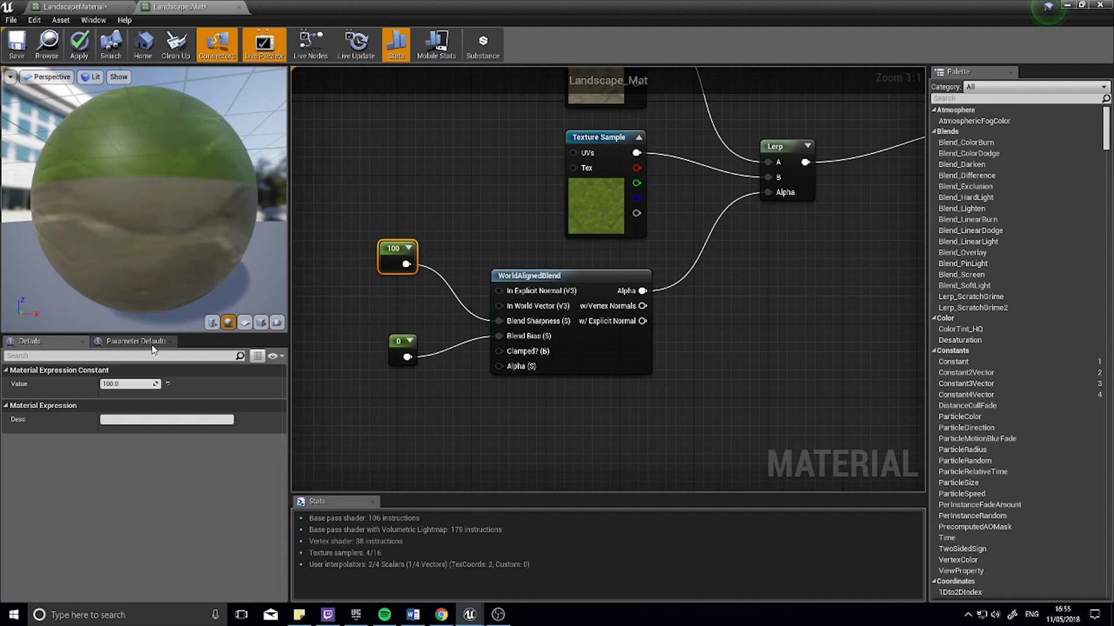
Try 50 and 30 for the Blend Sharpness constant and settle on 10 for a softer transition.
type("5")
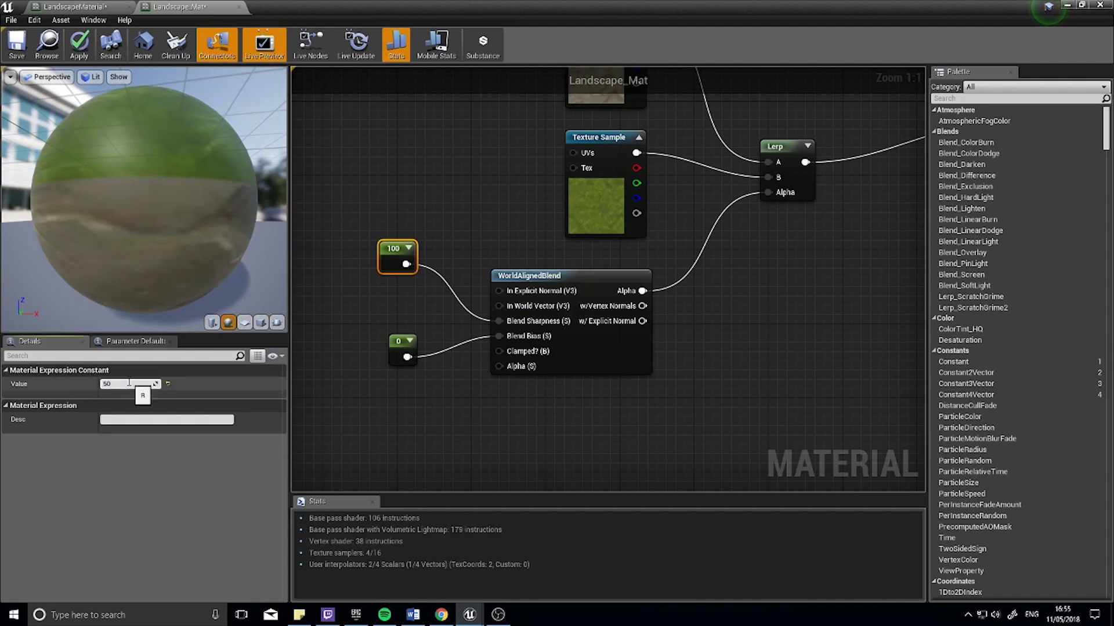
type("0")
key("Return")
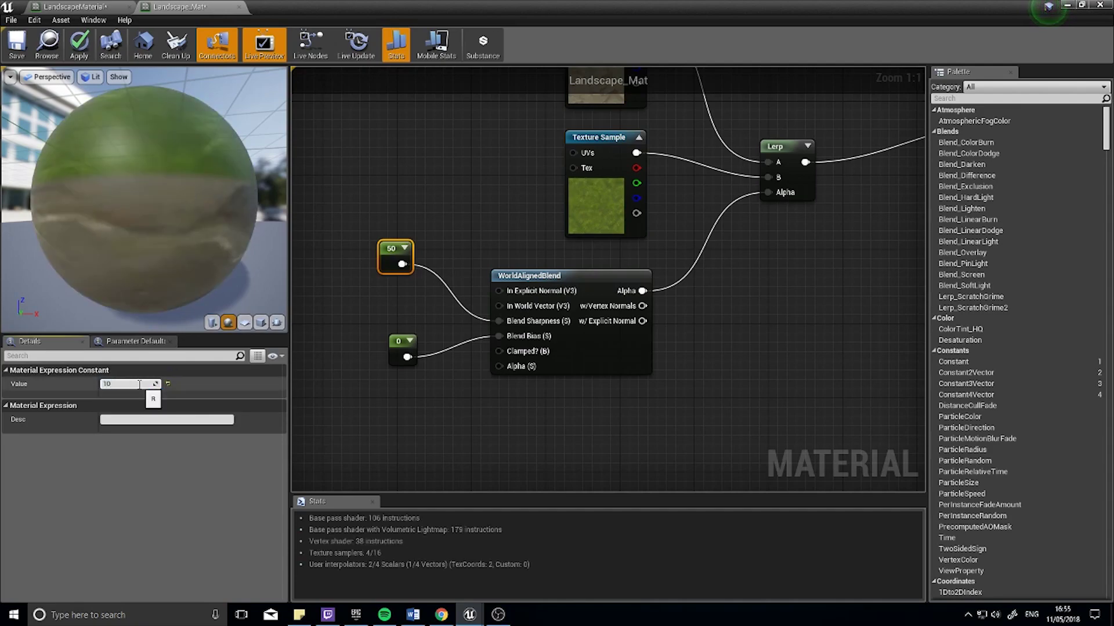
key("Return")
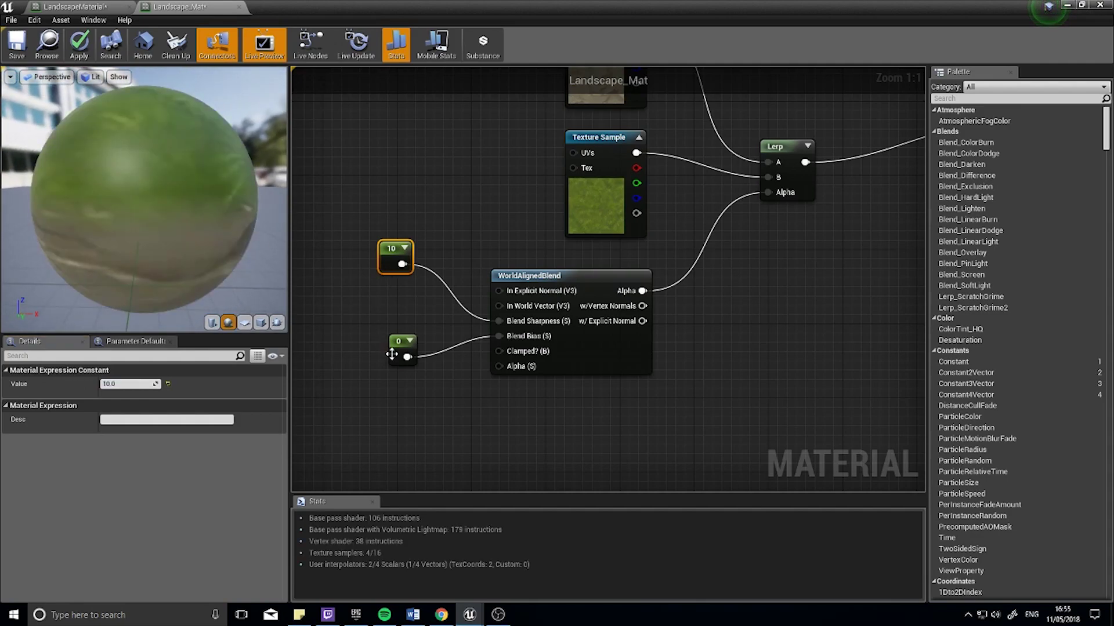
Align the Blend Bias constant beneath the Blend Sharpness constant and set its value to 10.
left_click_drag(392, 354, 382, 327)
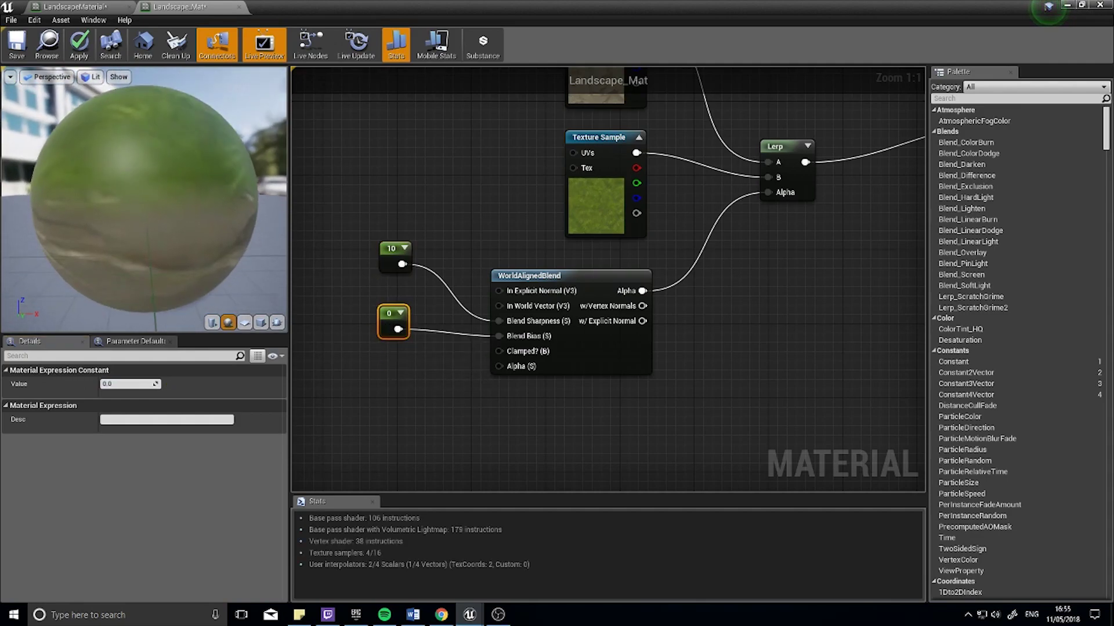
left_click_drag(157, 221, 157, 213)
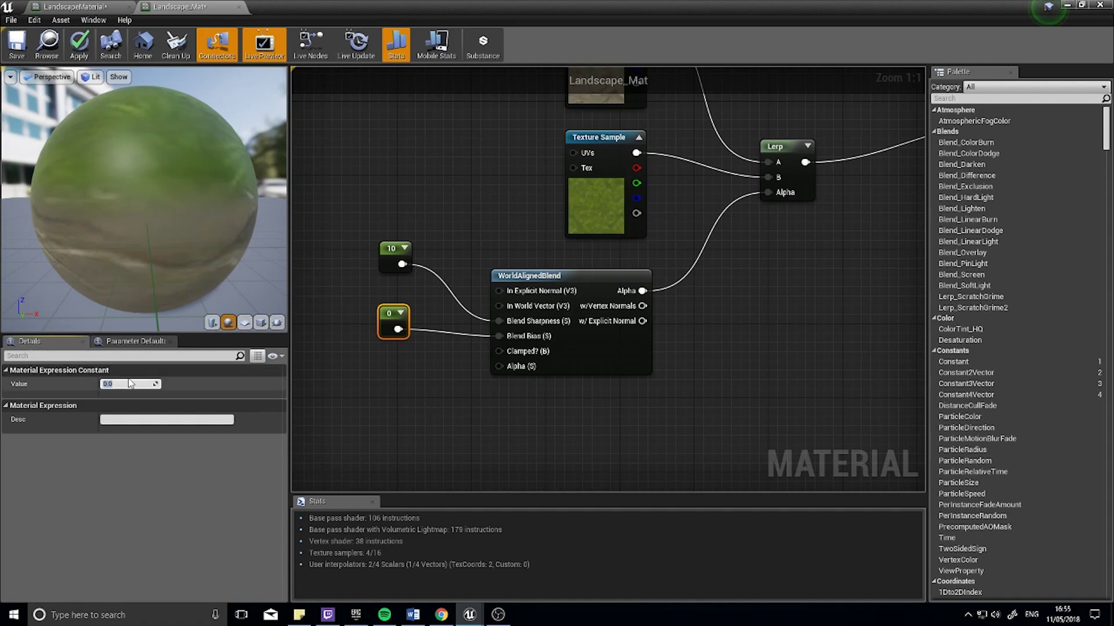
key("Return")
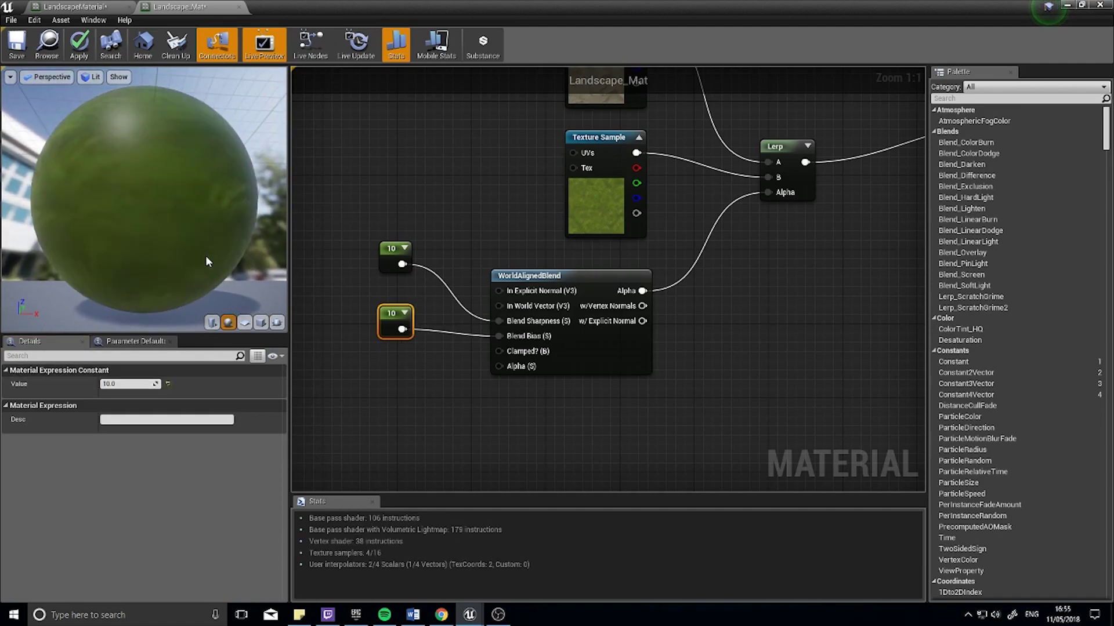
Try a value of 2 for the Blend Bias constant, check the preview sphere, and raise the value to 3.
left_click(138, 384)
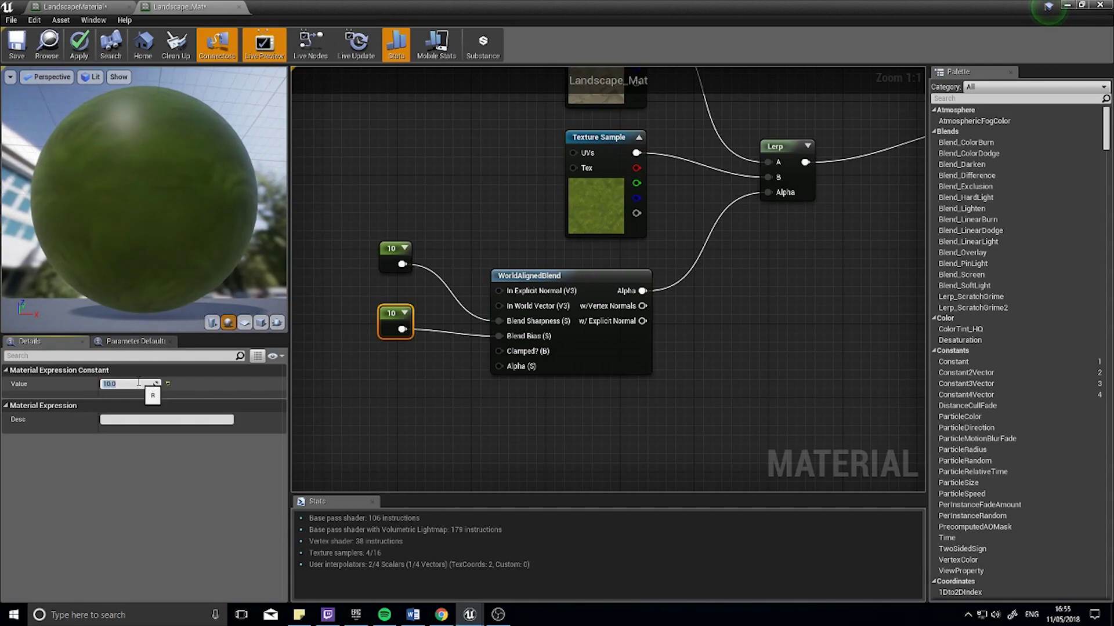
type("2")
key("Return")
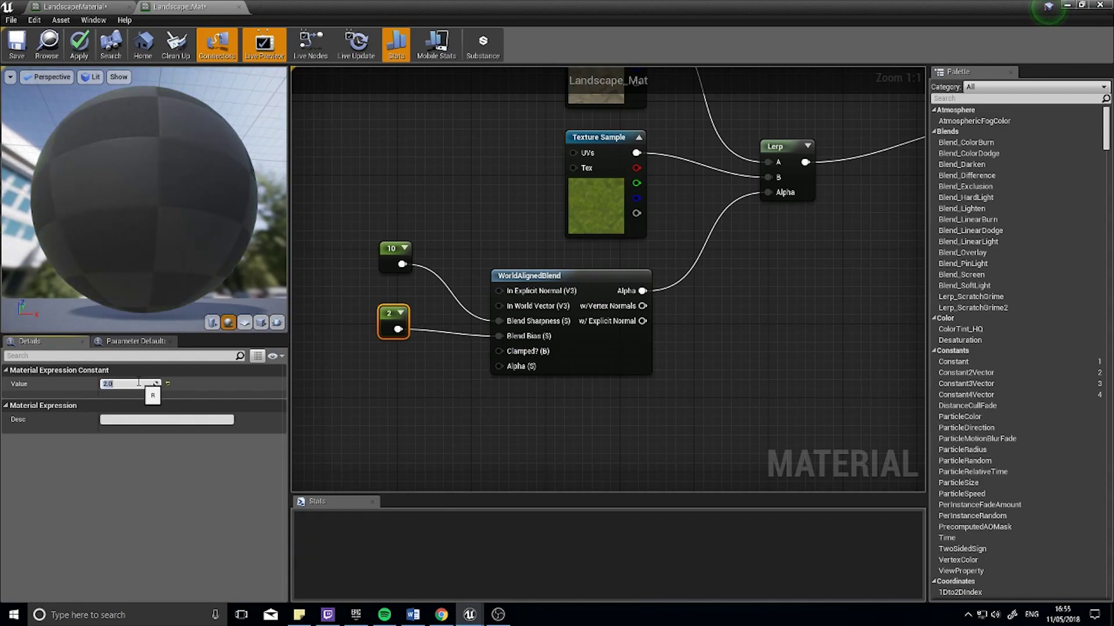
left_click_drag(199, 227, 212, 241)
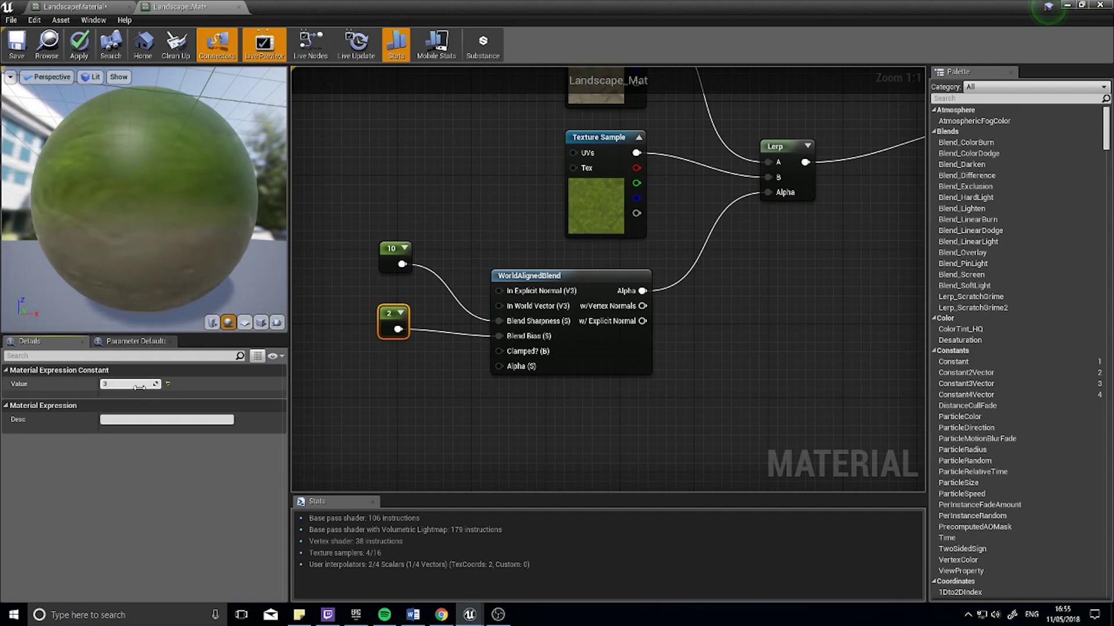
key("Return")
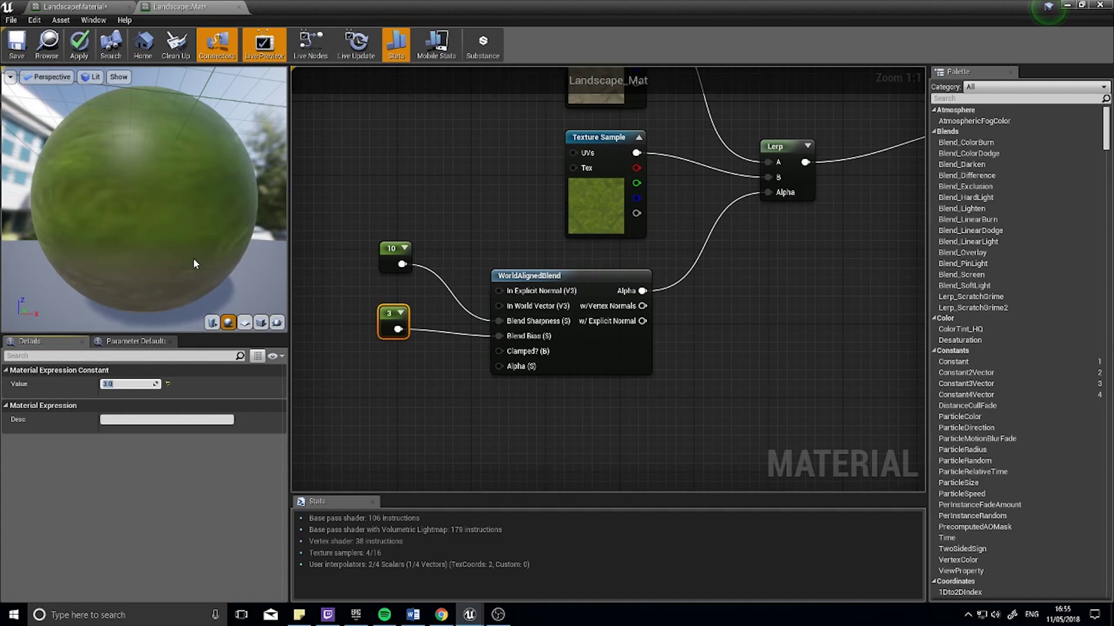
Set the Blend Bias constant to -3 and the Blend Sharpness constant to 30, checking the grass-to-rock transition on the preview sphere.
left_click_drag(194, 264, 173, 284)
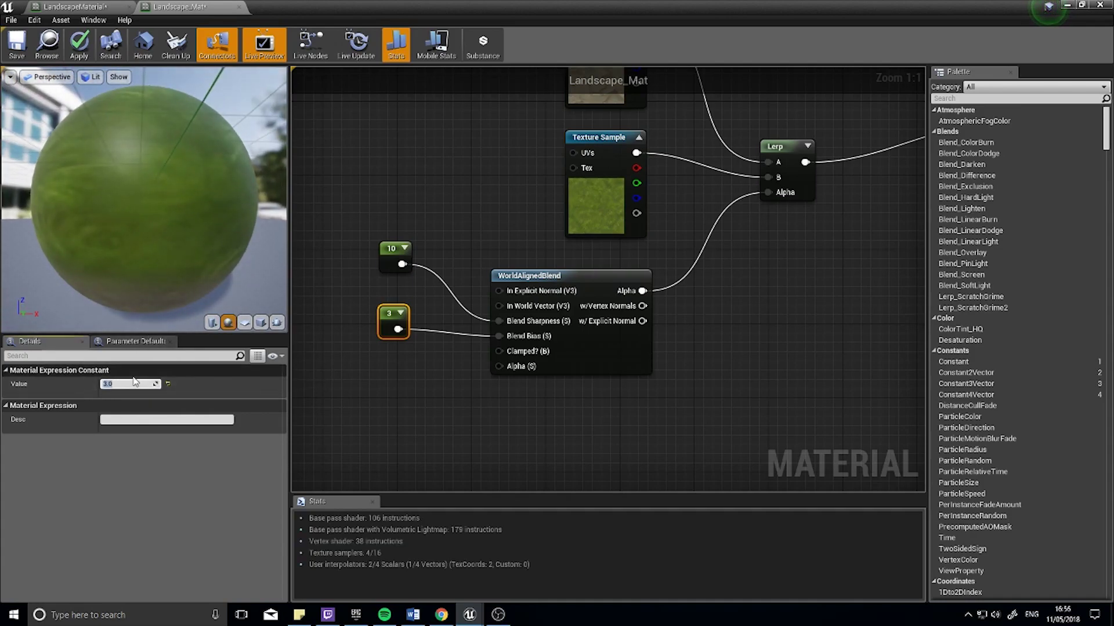
key("Return")
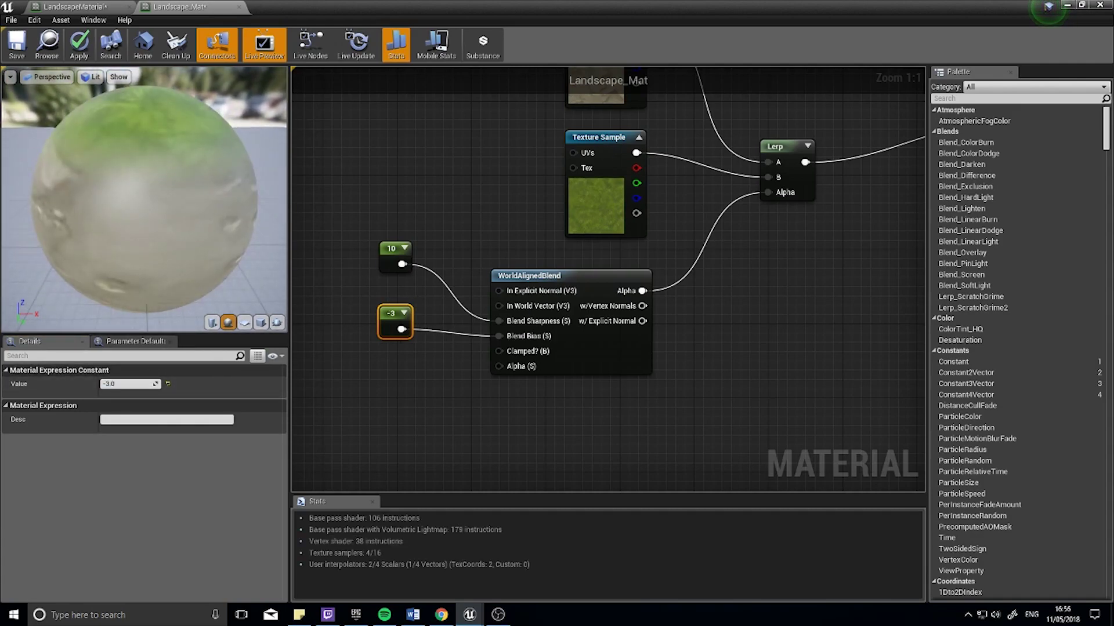
left_click(386, 257)
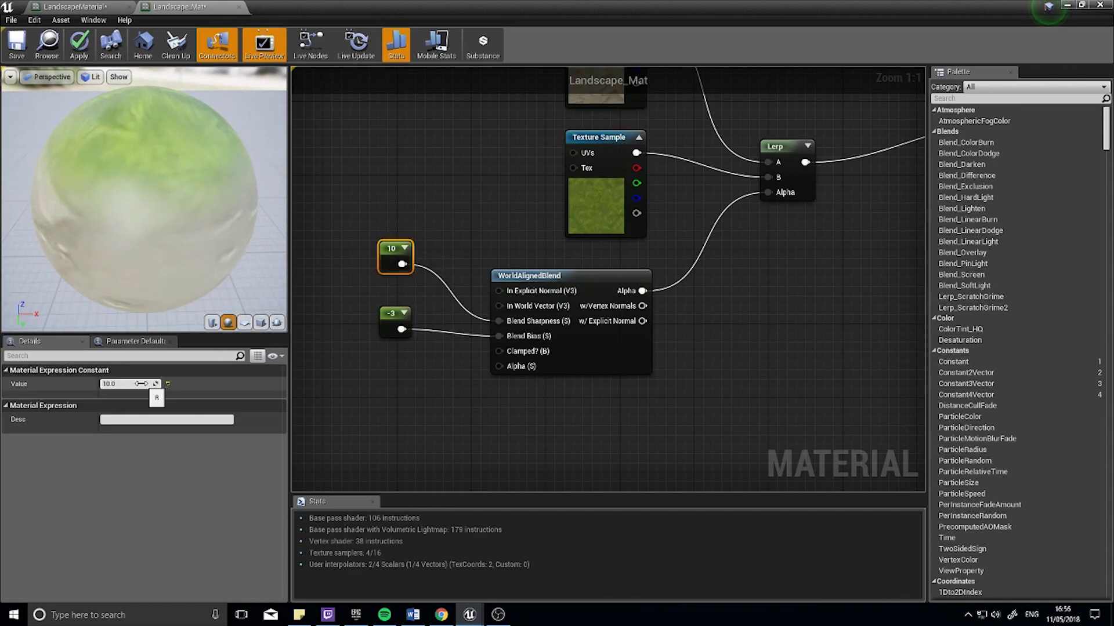
left_click(123, 385)
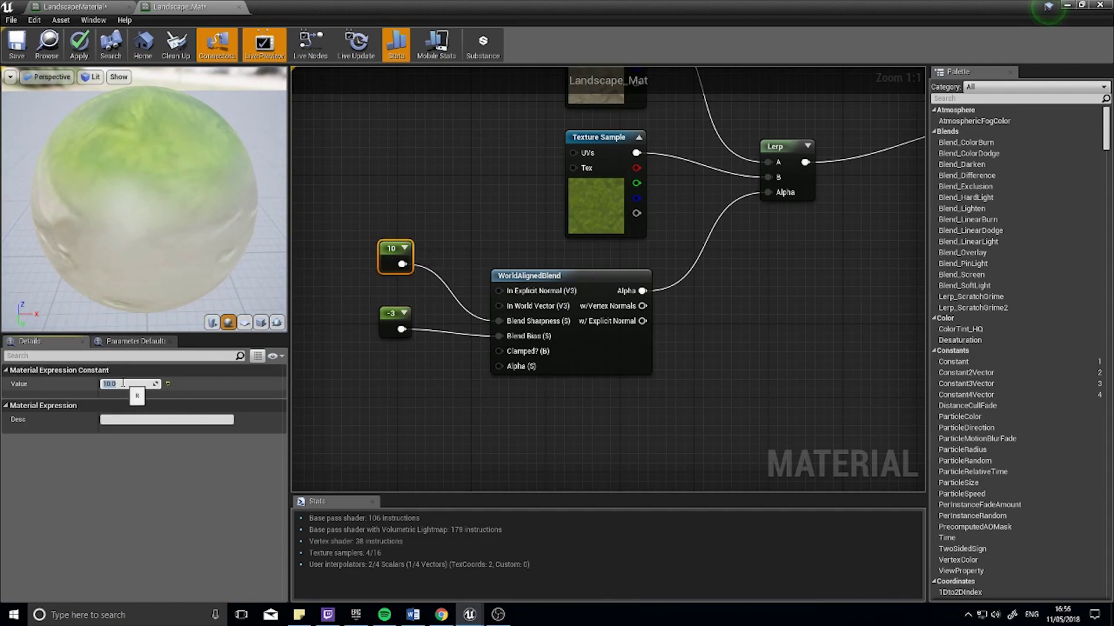
key("Return")
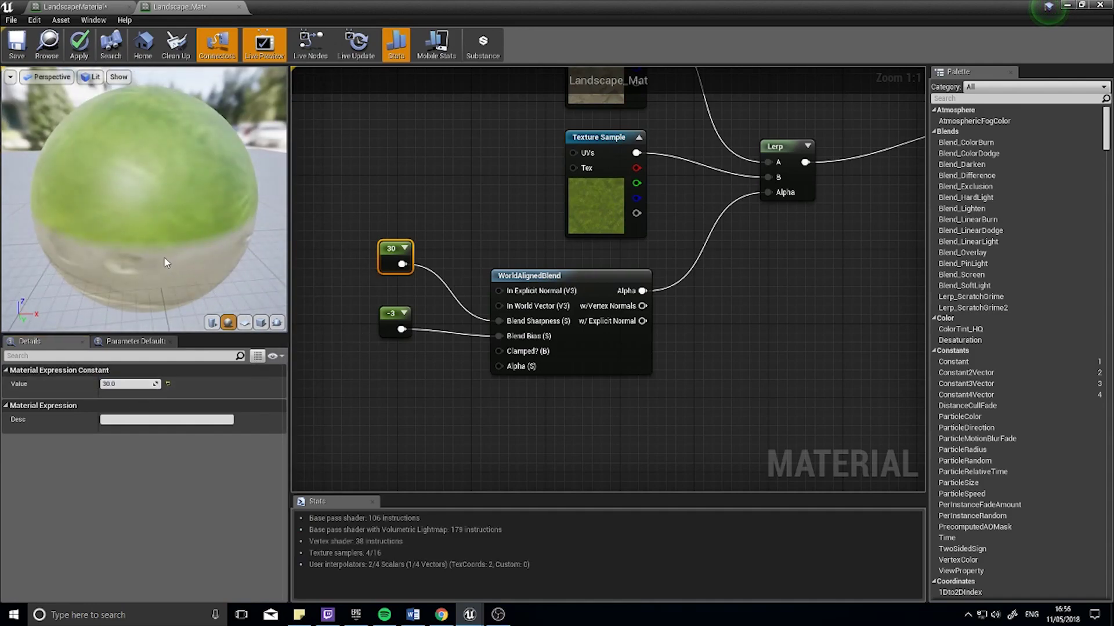
left_click_drag(183, 247, 134, 204)
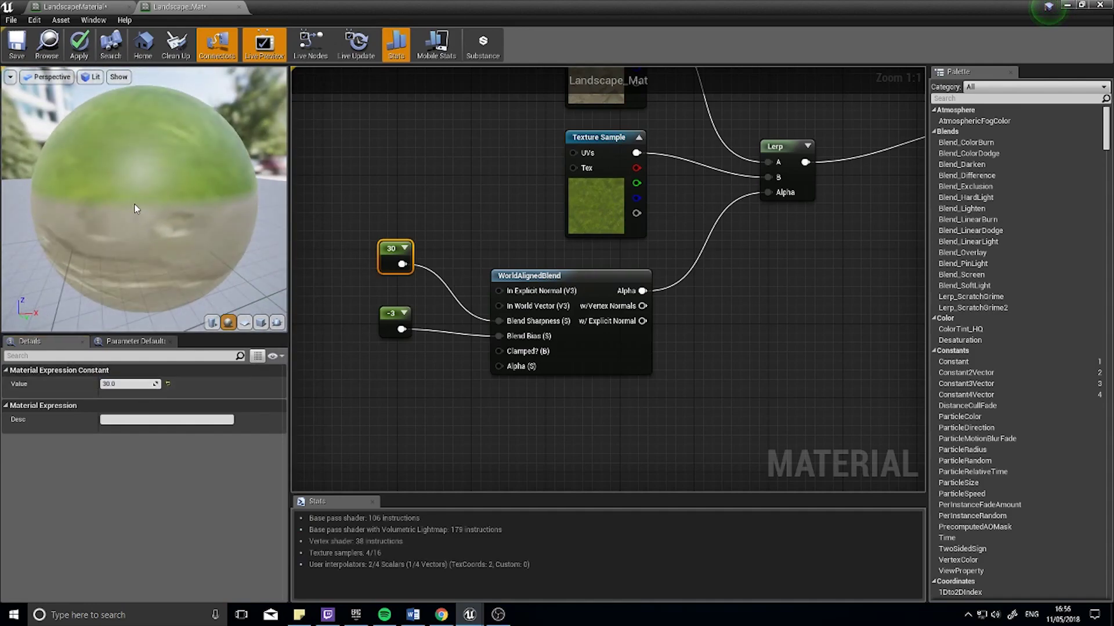
Set the Blend Bias constant to -13 and inspect the grass coverage on the preview sphere.
left_click(393, 318)
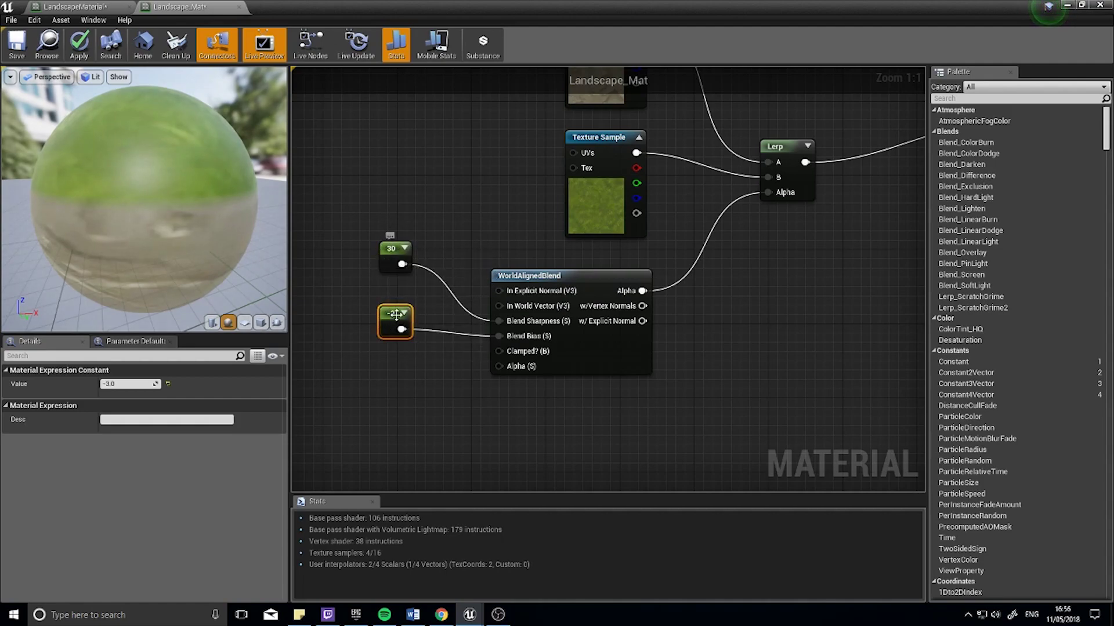
left_click_drag(197, 188, 203, 149)
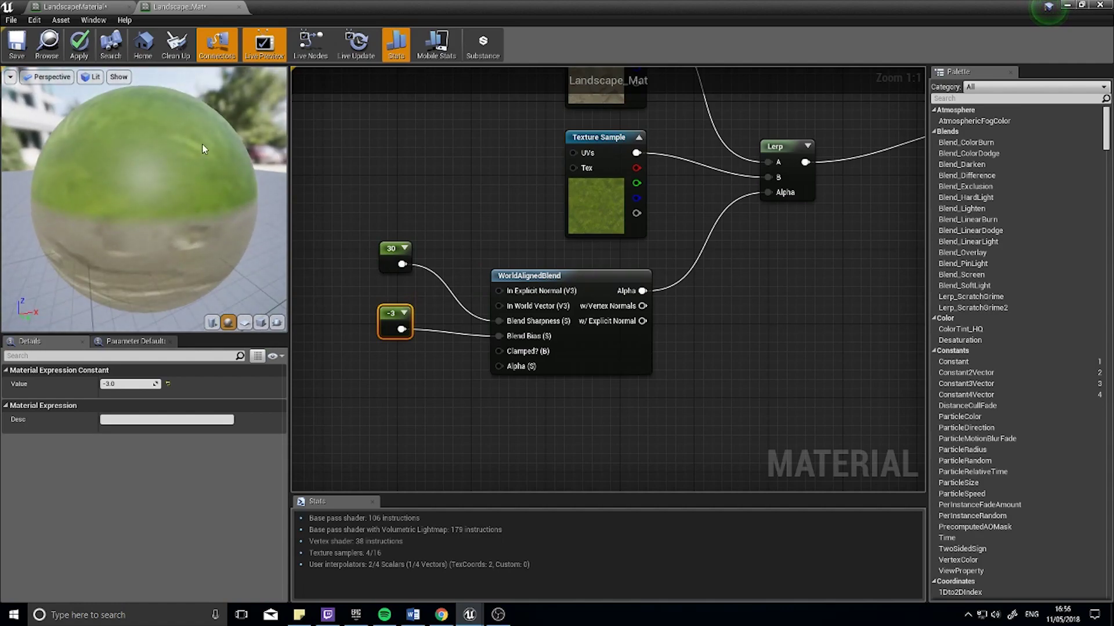
left_click(125, 381)
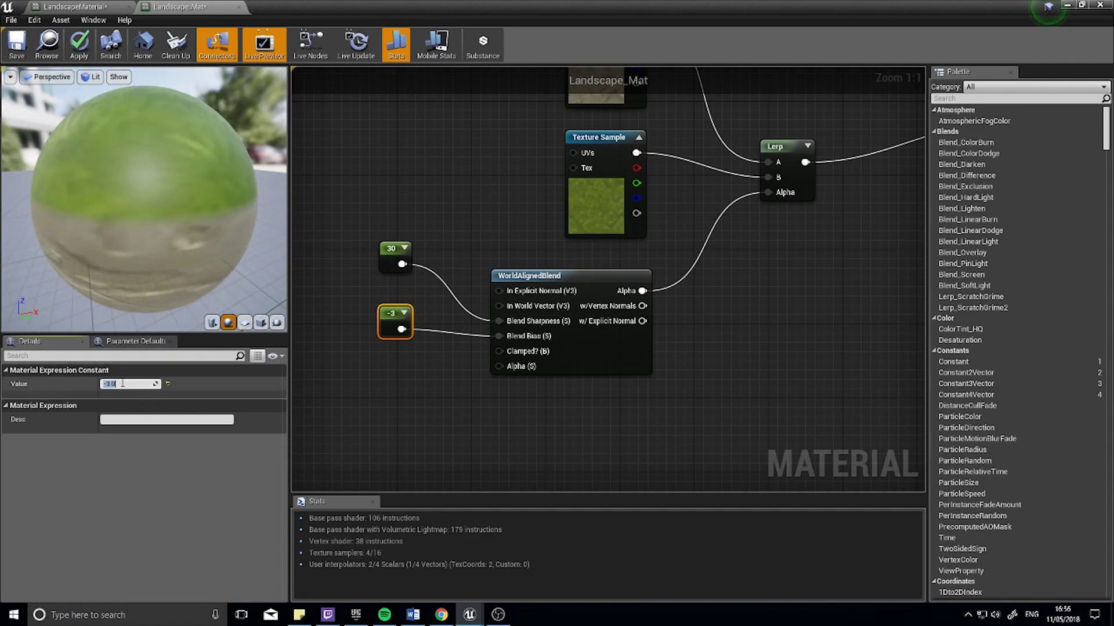
type("-13")
key("Return")
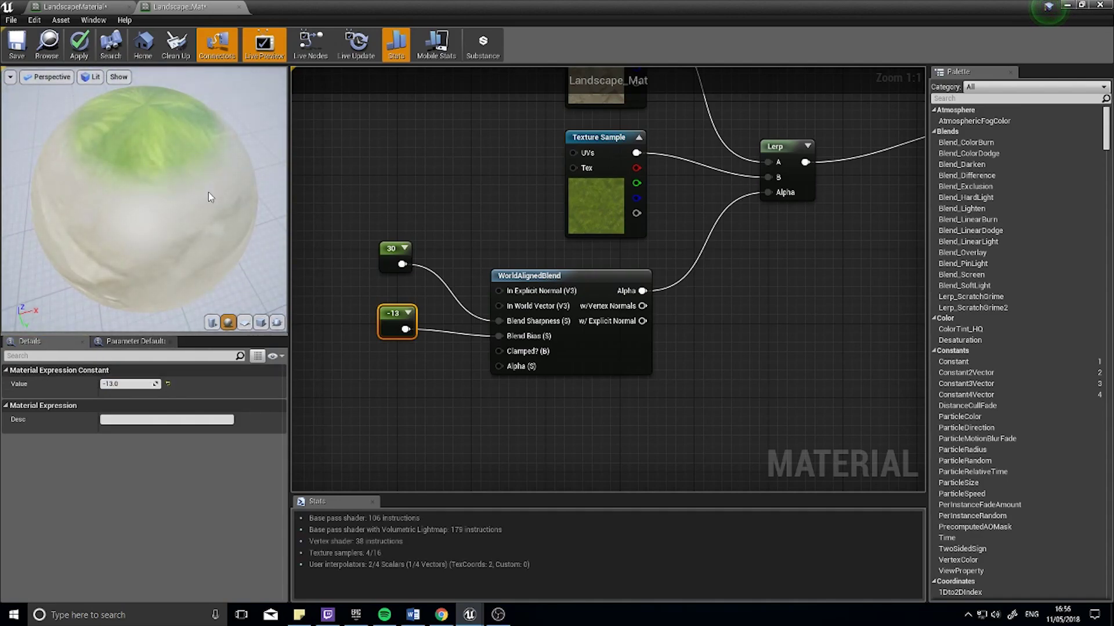
left_click_drag(210, 197, 133, 256)
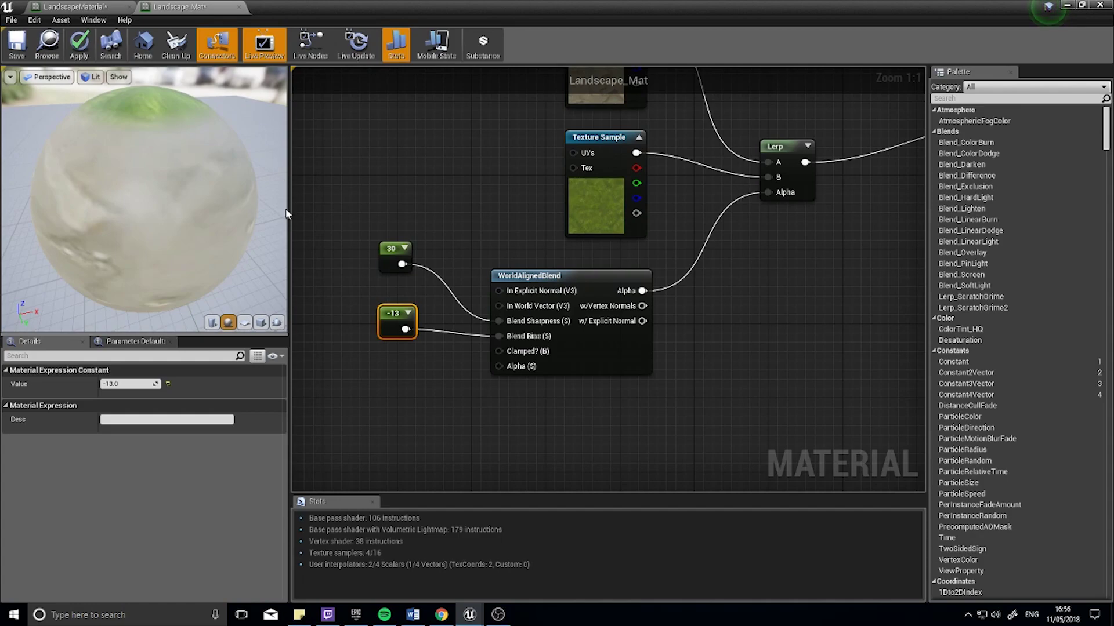
Add a Constant node with a value of 0 to the Specular input of Landscape_Mat and place it beside that input.
right_click_drag(714, 295, 555, 383)
left_click_drag(182, 207, 206, 136)
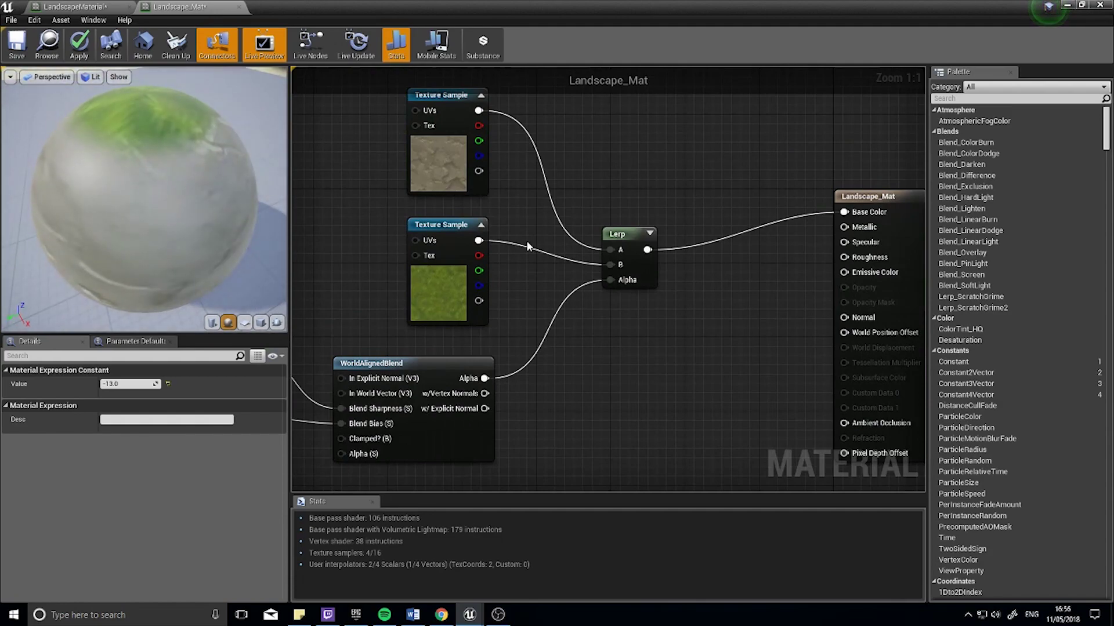
right_click_drag(647, 326, 428, 295)
left_click_drag(657, 210, 674, 275)
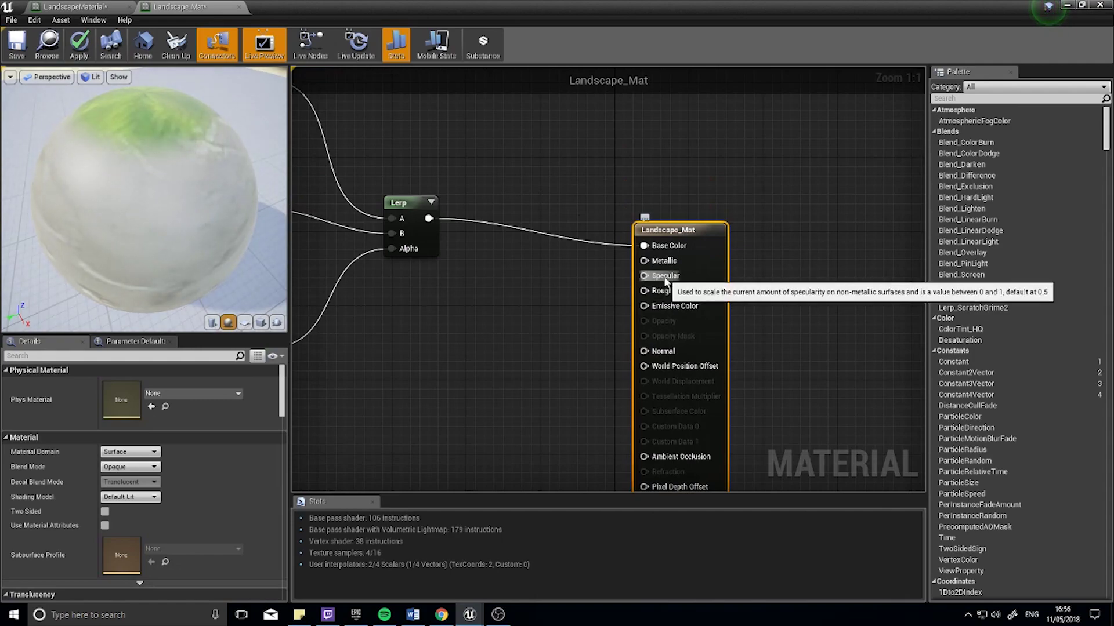
left_click_drag(661, 276, 532, 313)
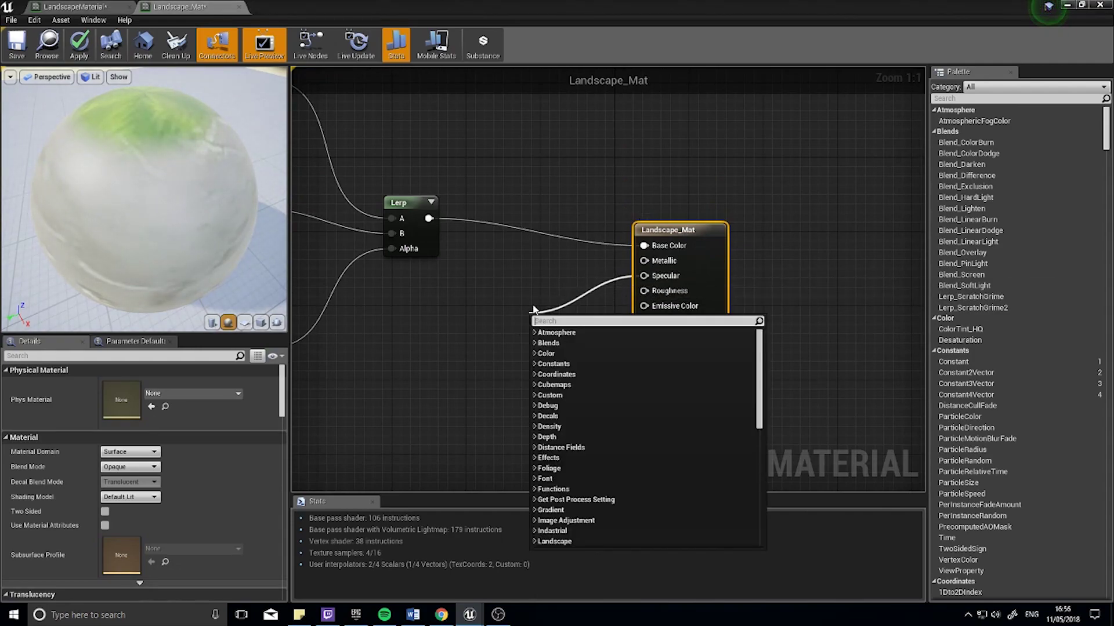
type("cons")
key("Return")
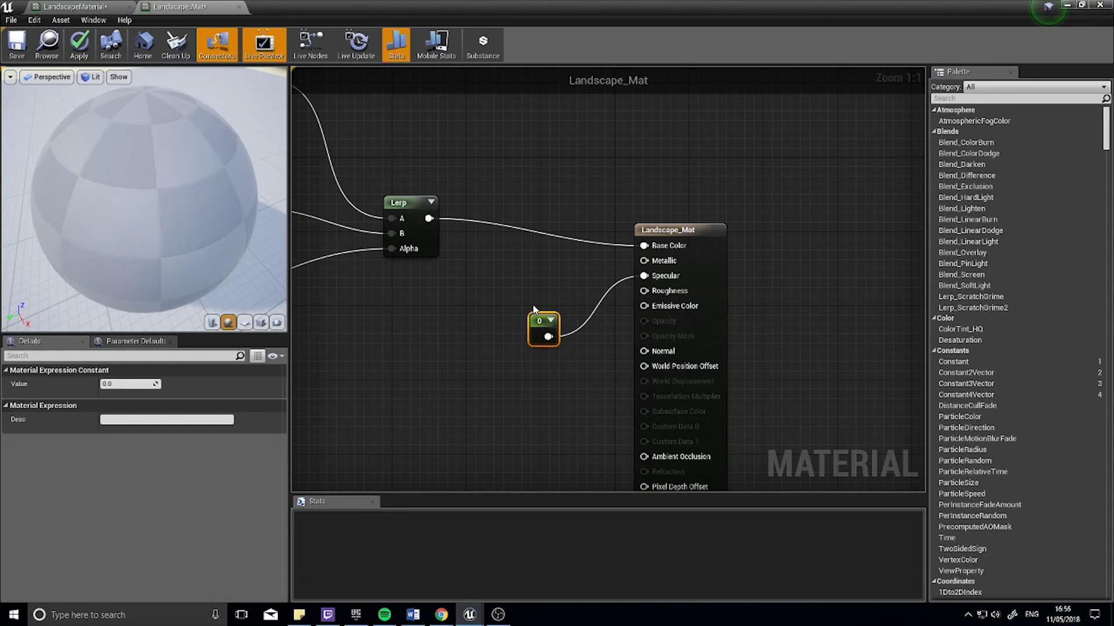
left_click_drag(534, 309, 517, 284)
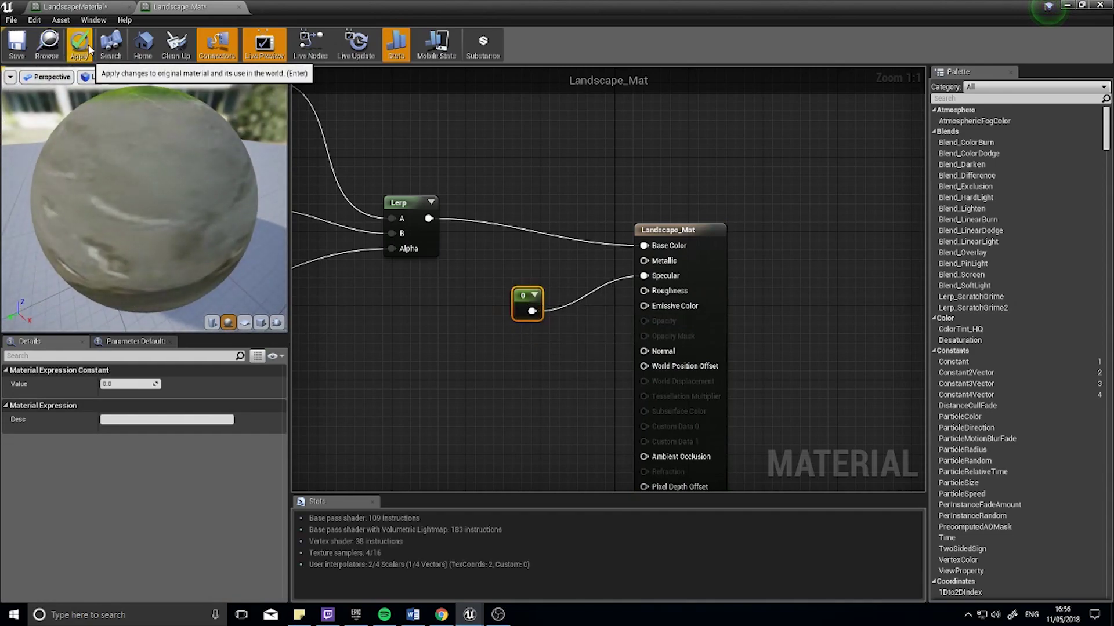
Apply the Landscape_Mat changes and close both open material editors to return to the level.
left_click(88, 48)
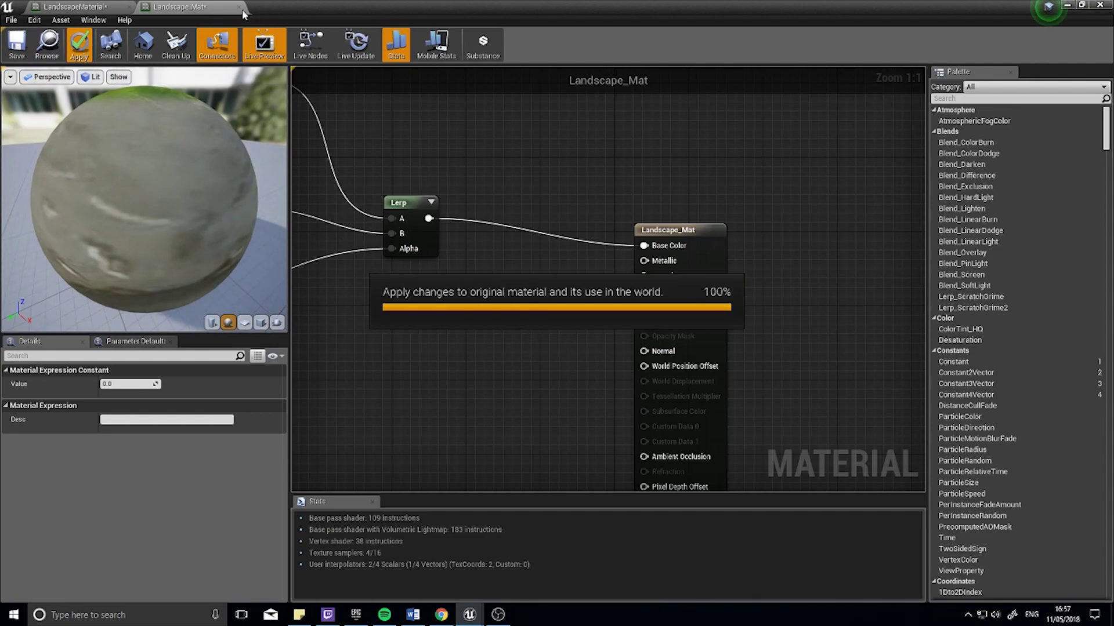
left_click(240, 7)
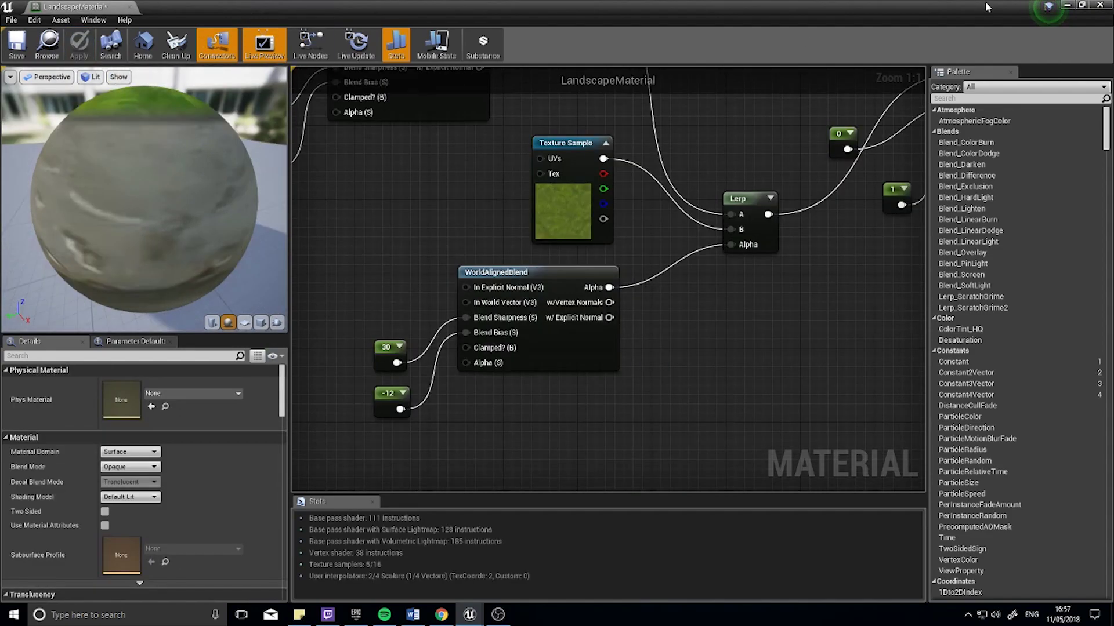
left_click(1098, 7)
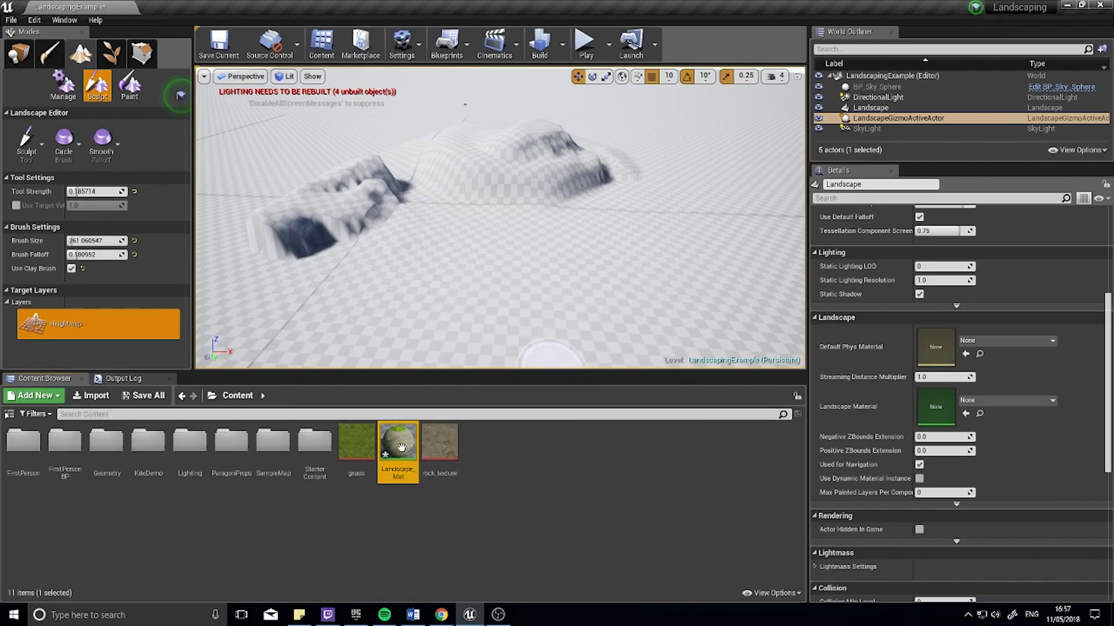
Assign Landscape_Mat as the landscape's material and inspect it on the sculpted hills.
left_click_drag(398, 447, 957, 400)
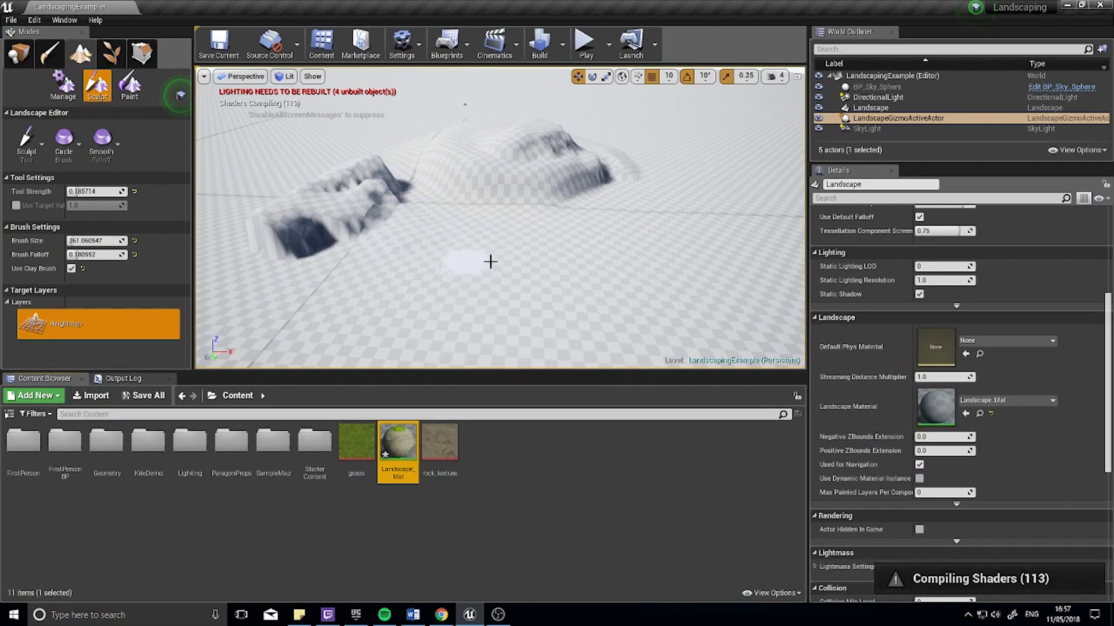
mouse_move(489, 261)
right_mouse_down()
mouse_move(435, 211)
mouse_move(492, 260)
mouse_move(506, 255)
mouse_move(429, 245)
mouse_move(437, 229)
mouse_move(625, 280)
mouse_move(694, 276)
mouse_move(652, 264)
mouse_move(603, 284)
mouse_move(476, 282)
right_mouse_up()
key("w")
key("w")
key("w")
key("s")
right_click_drag(591, 275, 609, 275)
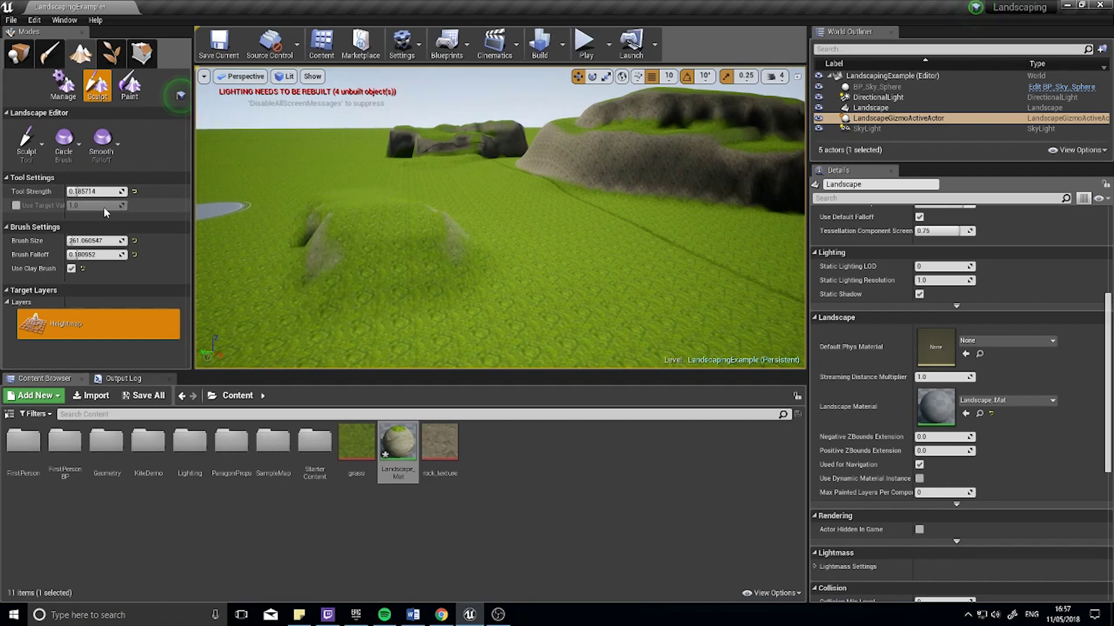
Raise the sculpt tool strength to about 0.35 and sculpt a steep-sided hill out of the flat grass.
left_click_drag(345, 204, 352, 204)
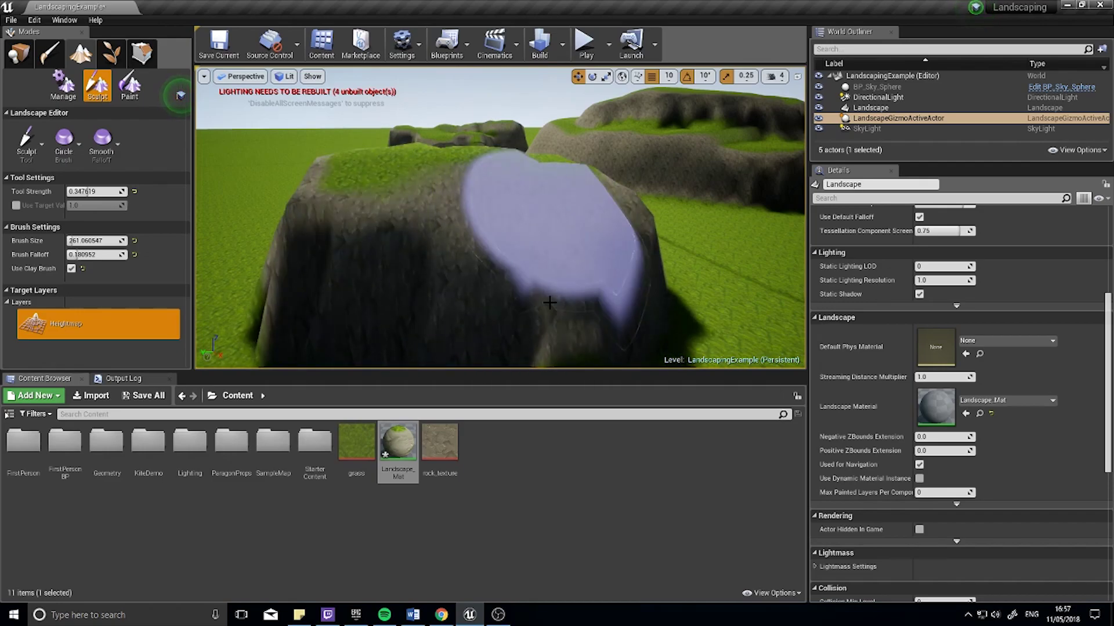
mouse_move(544, 269)
right_mouse_down()
mouse_move(532, 295)
mouse_move(563, 316)
mouse_move(511, 319)
right_mouse_up()
key("s")
key("d")
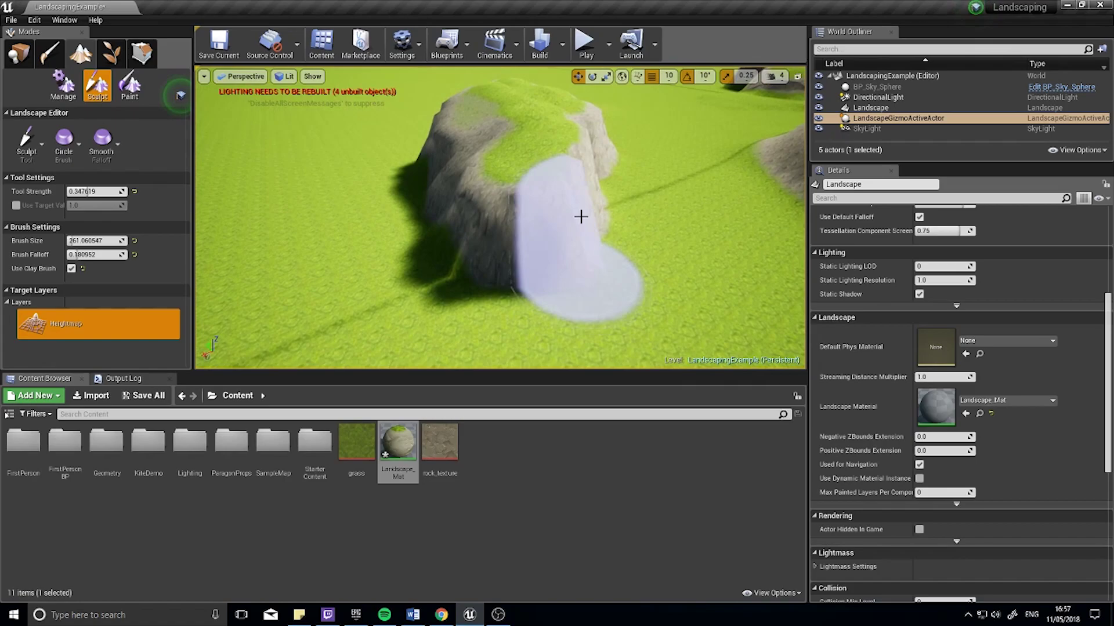
mouse_move(582, 216)
left_mouse_down()
mouse_move(609, 266)
mouse_move(394, 271)
left_mouse_up()
Examine how grass and rock blend on the slopes and flat tops across the landscape.
right_click_drag(429, 253, 557, 250)
mouse_move(620, 264)
right_mouse_down()
mouse_move(651, 264)
mouse_move(693, 290)
mouse_move(527, 250)
mouse_move(458, 255)
right_mouse_up()
right_click_drag(625, 244, 433, 156)
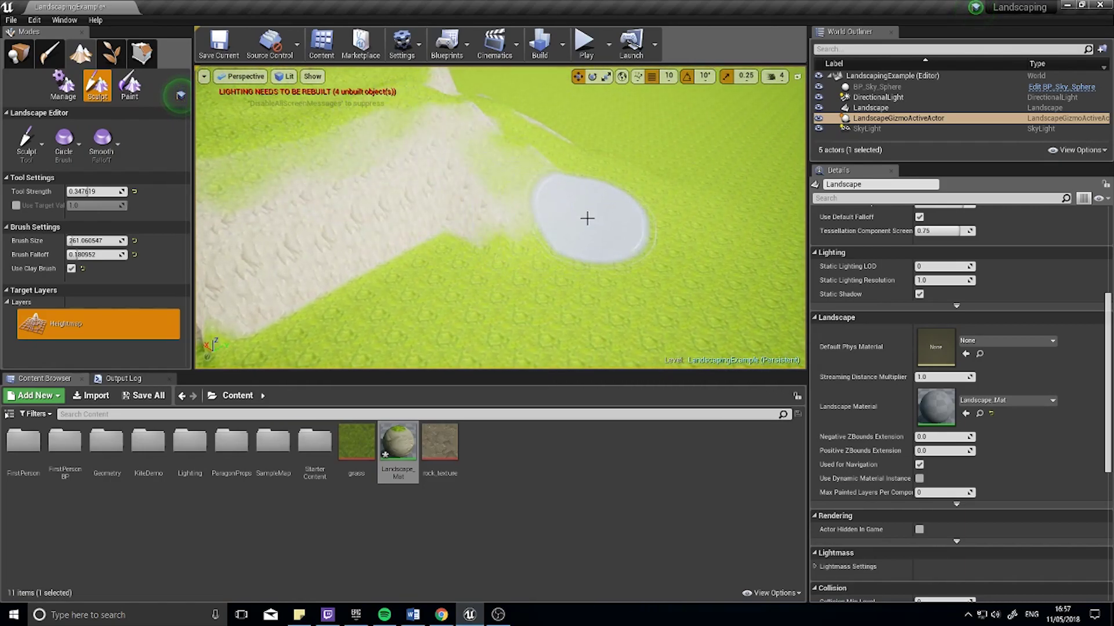
right_click_drag(581, 225, 453, 274)
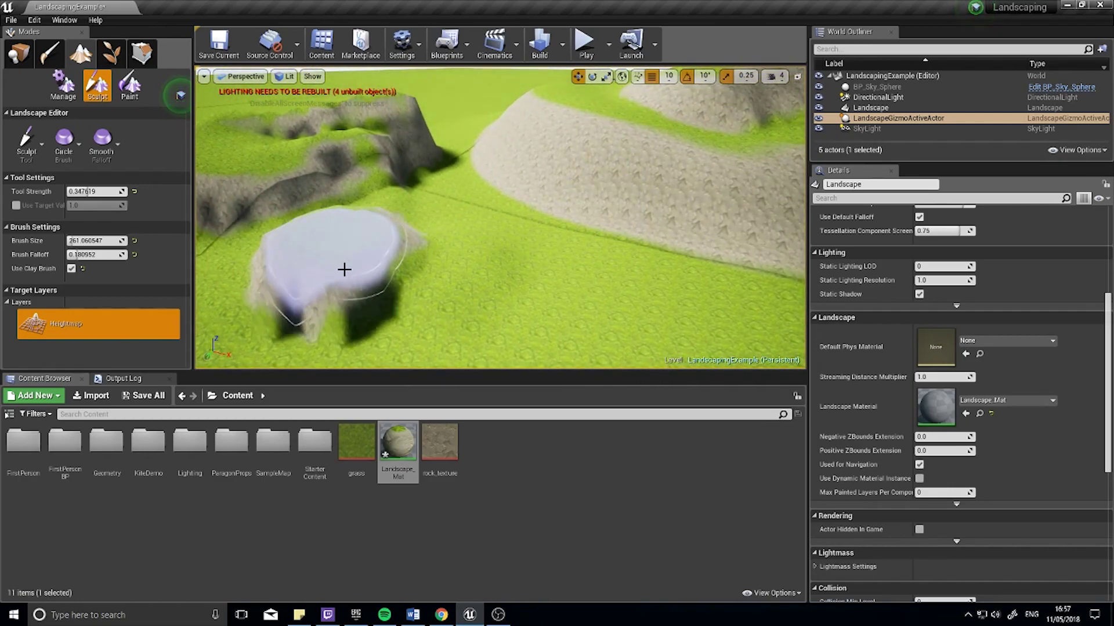
mouse_move(429, 301)
right_mouse_down()
mouse_move(313, 284)
mouse_move(255, 261)
mouse_move(290, 296)
mouse_move(371, 284)
mouse_move(475, 244)
right_mouse_up()
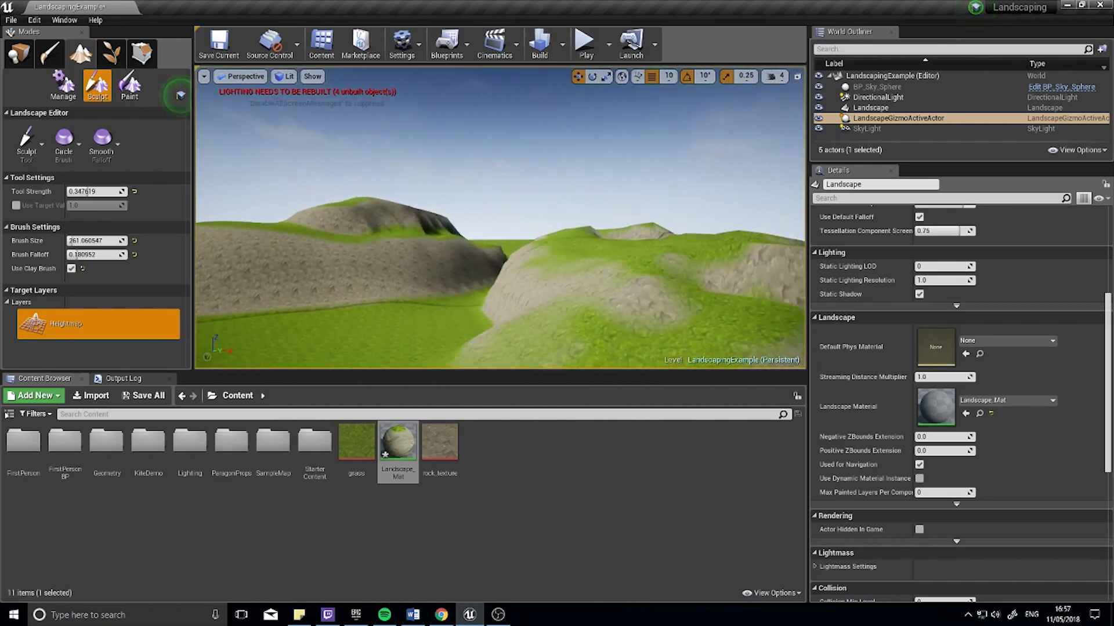
mouse_move(500, 217)
right_mouse_down()
mouse_move(458, 267)
mouse_move(371, 200)
mouse_move(500, 217)
right_mouse_up()
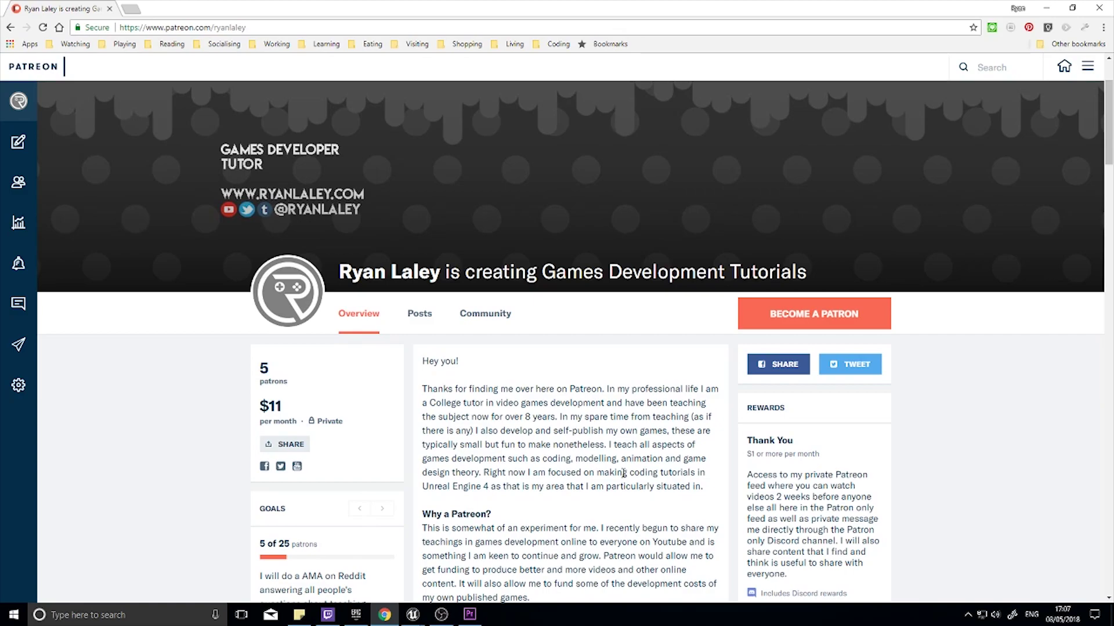
scroll(596, 470, "down", 3)
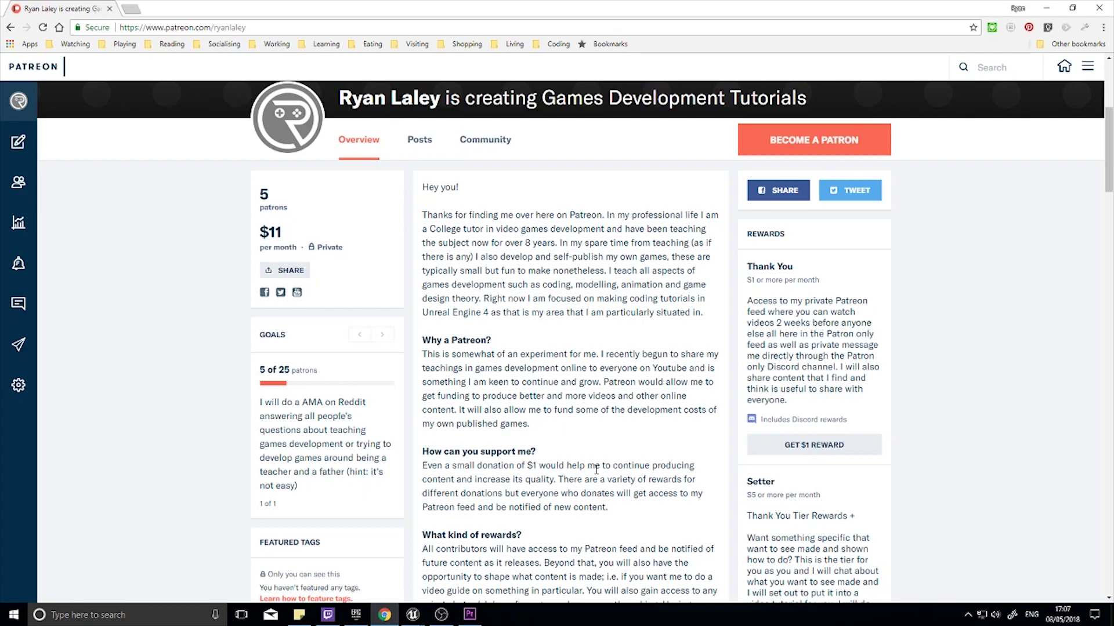
scroll(596, 470, "up", 1)
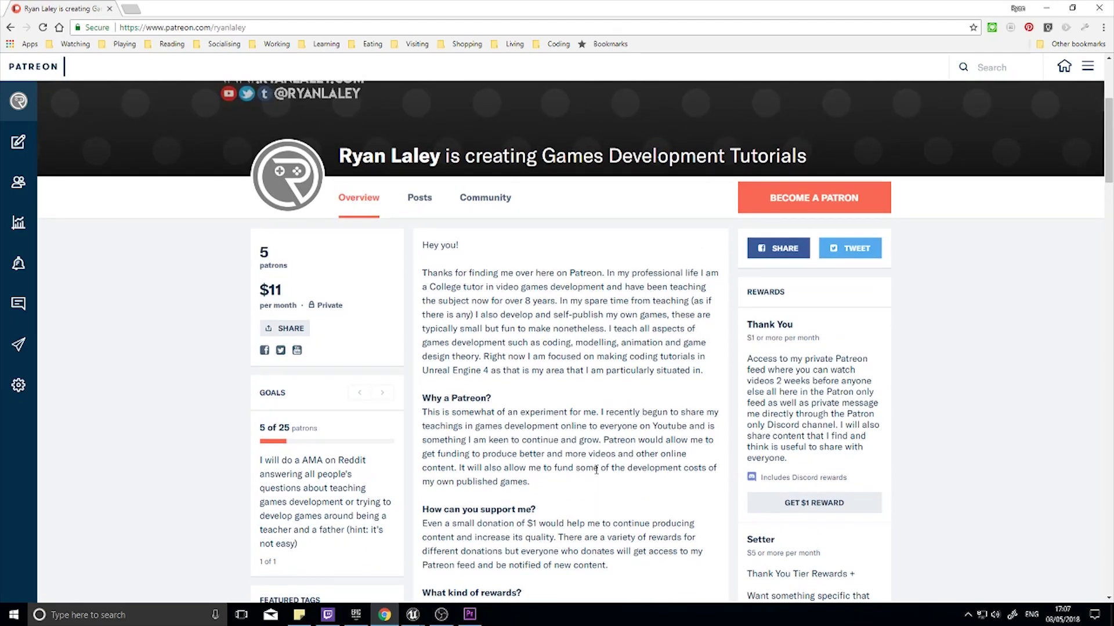
scroll(597, 470, "up", 4)
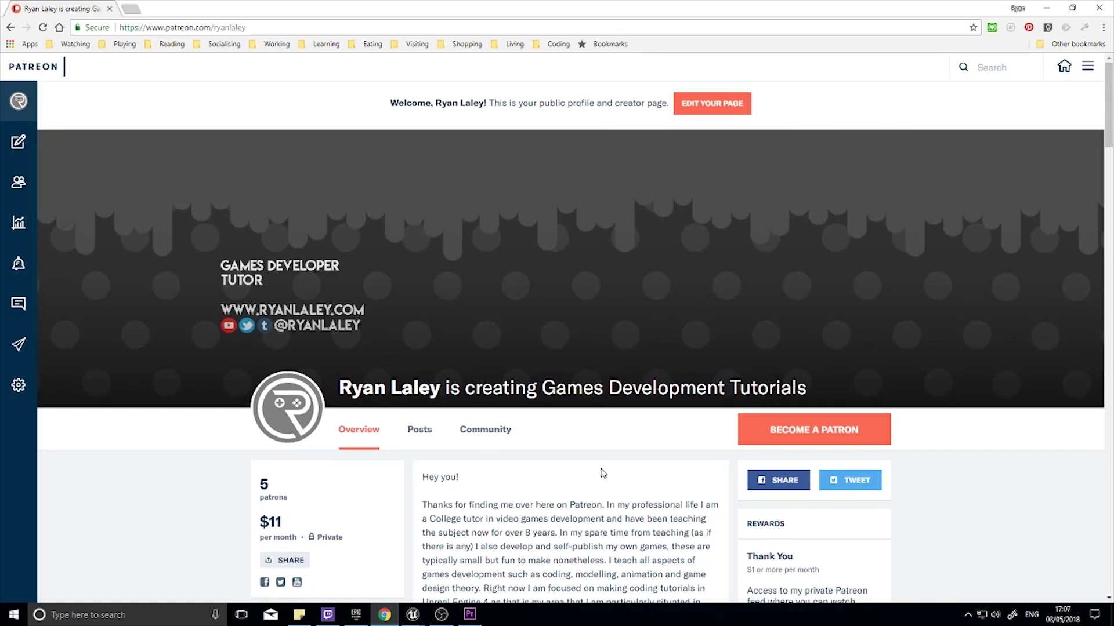
scroll(603, 474, "down", 2)
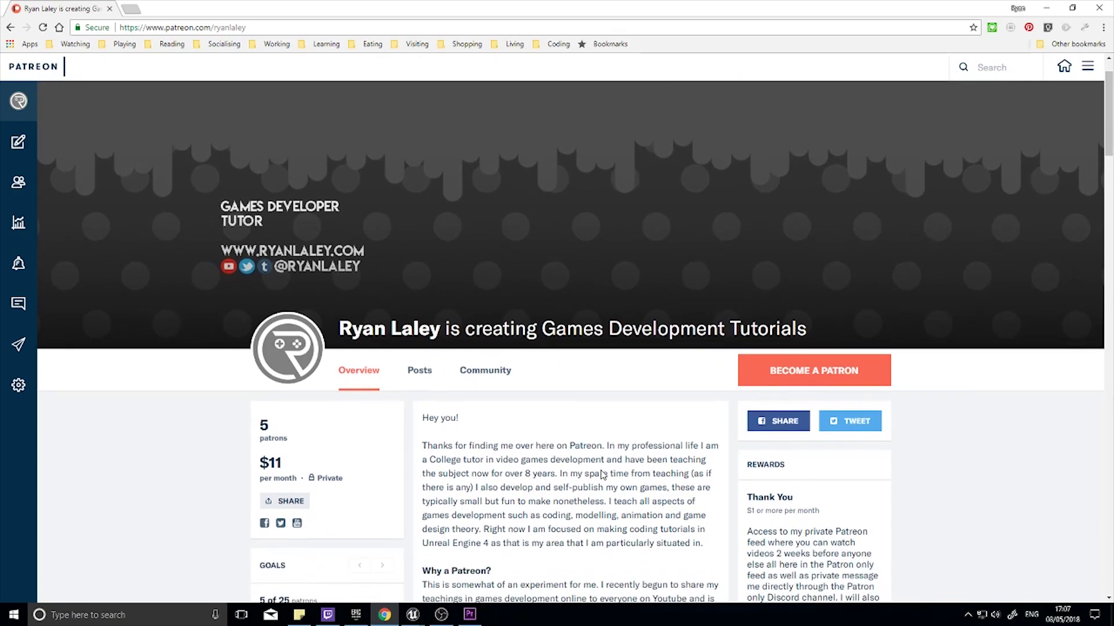